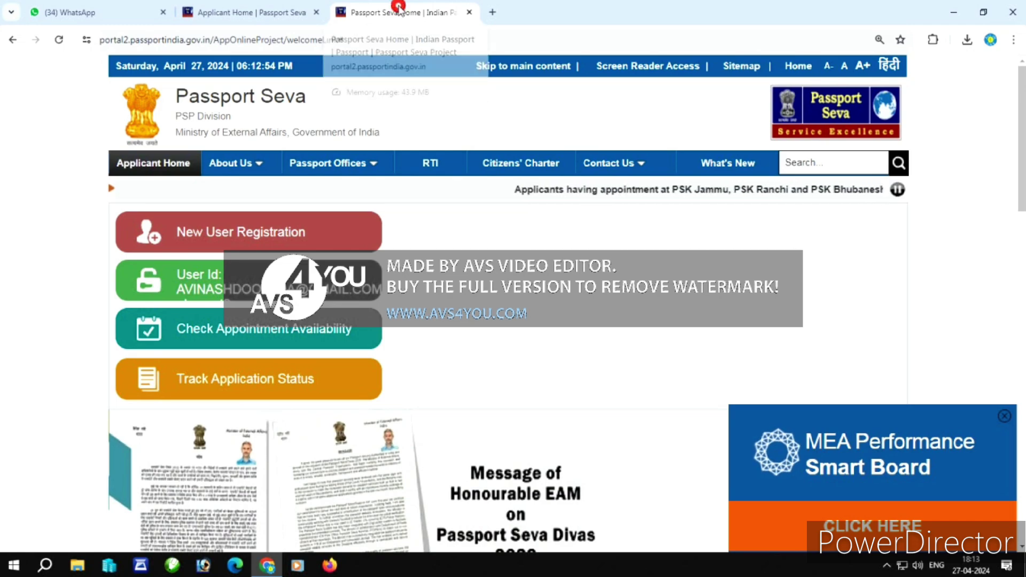
From Applicant Home, open the Apply for Fresh Passport/Re-issue of Passport page and scroll to the form link.
{"action": "left_click_drag", "start_coordinate": [398, 6], "coordinate": [251, 8]}
{"action": "left_click", "coordinate": [156, 176]}
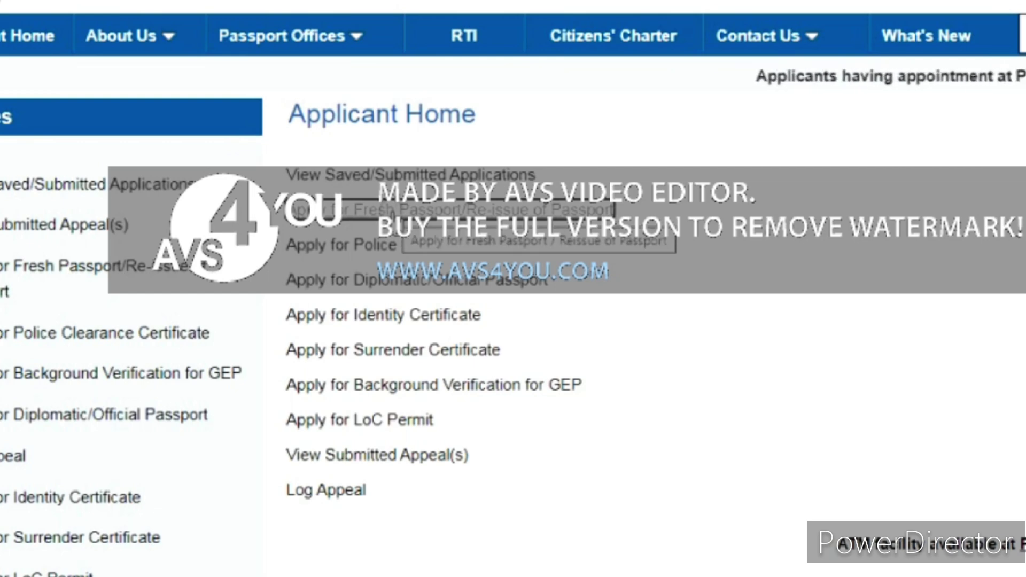
{"action": "left_click", "coordinate": [395, 212]}
{"action": "scroll", "coordinate": [818, 245], "scroll_direction": "down", "scroll_amount": 6}
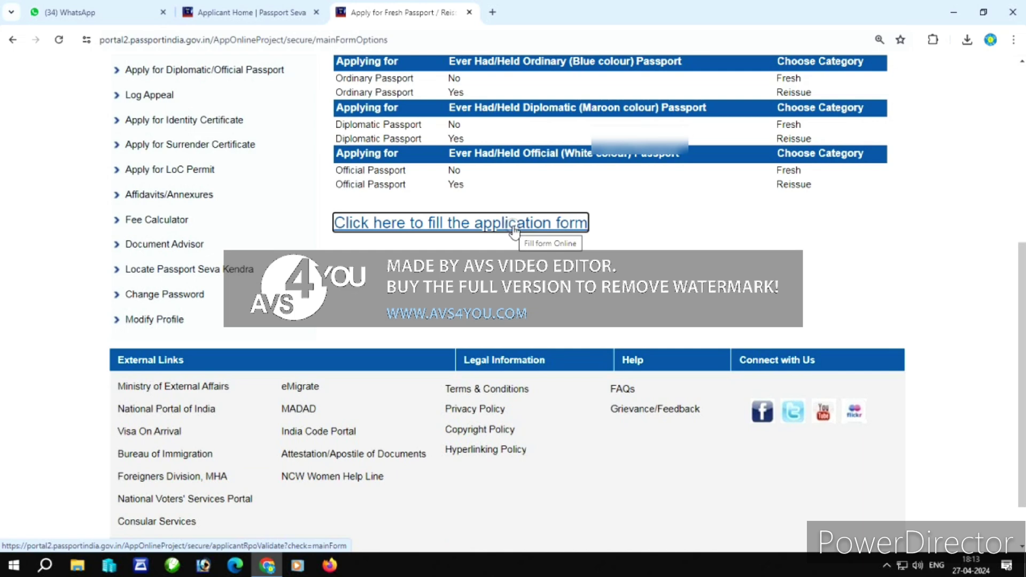
Start the online form and pick Karnataka state and Hubballi-Dharwad City district for the RPO.
{"action": "left_click", "coordinate": [514, 229]}
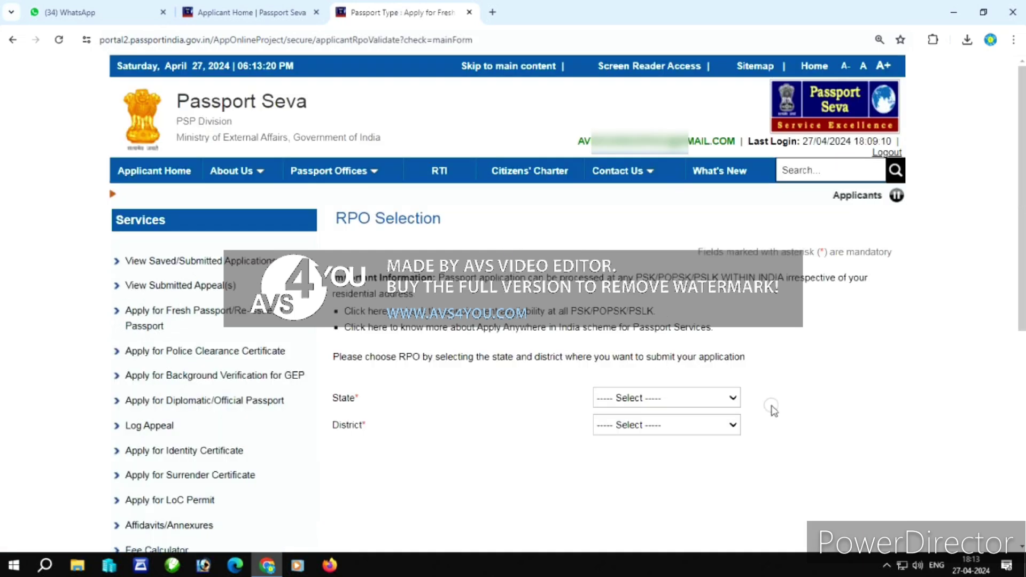
{"action": "left_click", "coordinate": [677, 400]}
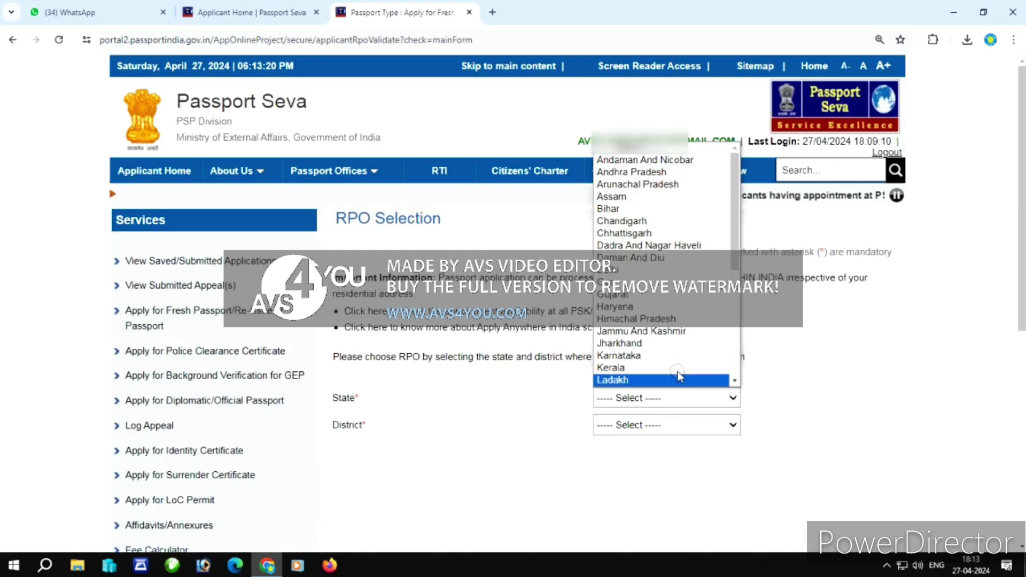
{"action": "left_click", "coordinate": [676, 356]}
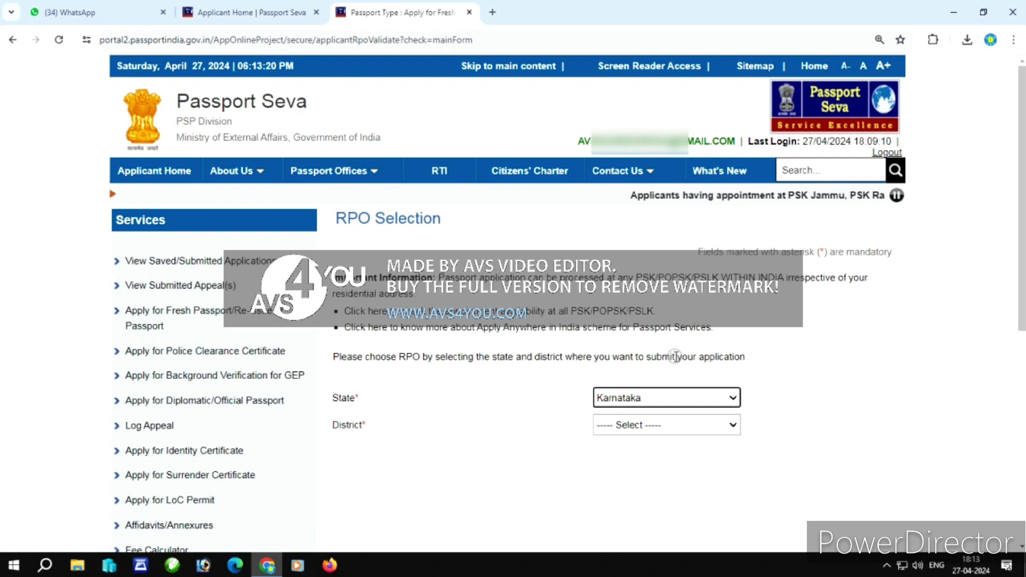
{"action": "left_click", "coordinate": [666, 428]}
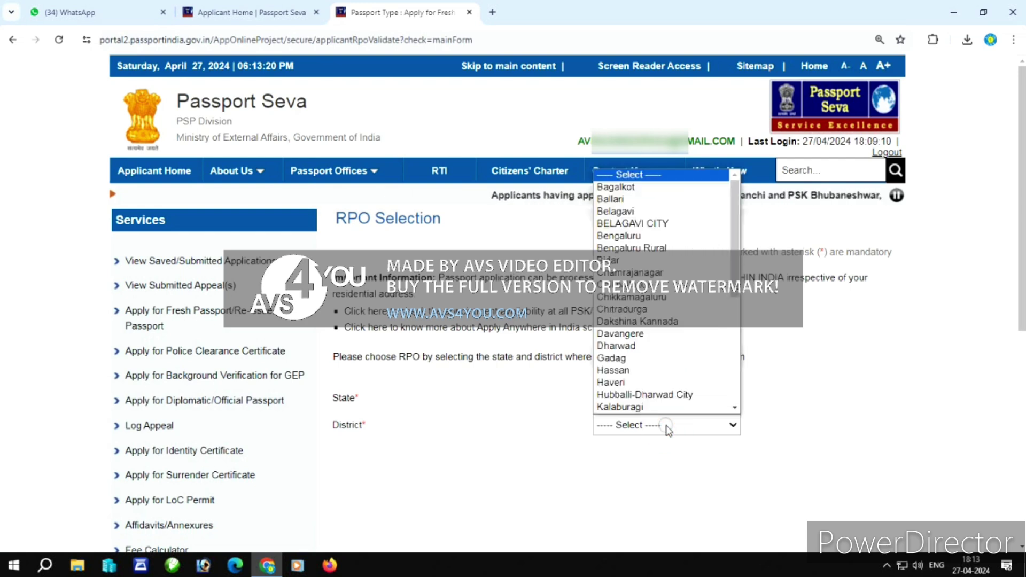
{"action": "left_click", "coordinate": [667, 426]}
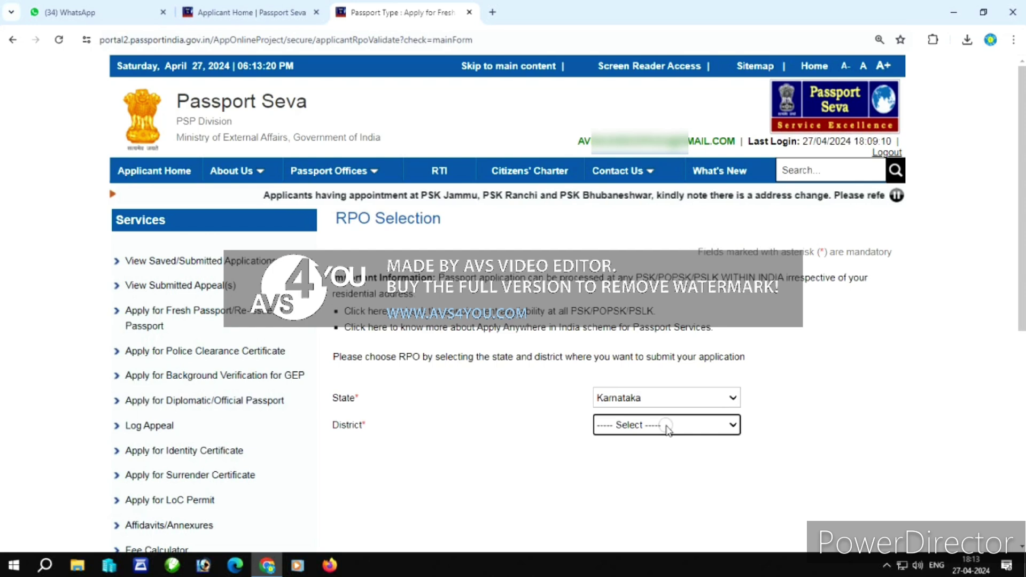
{"action": "left_click", "coordinate": [667, 428]}
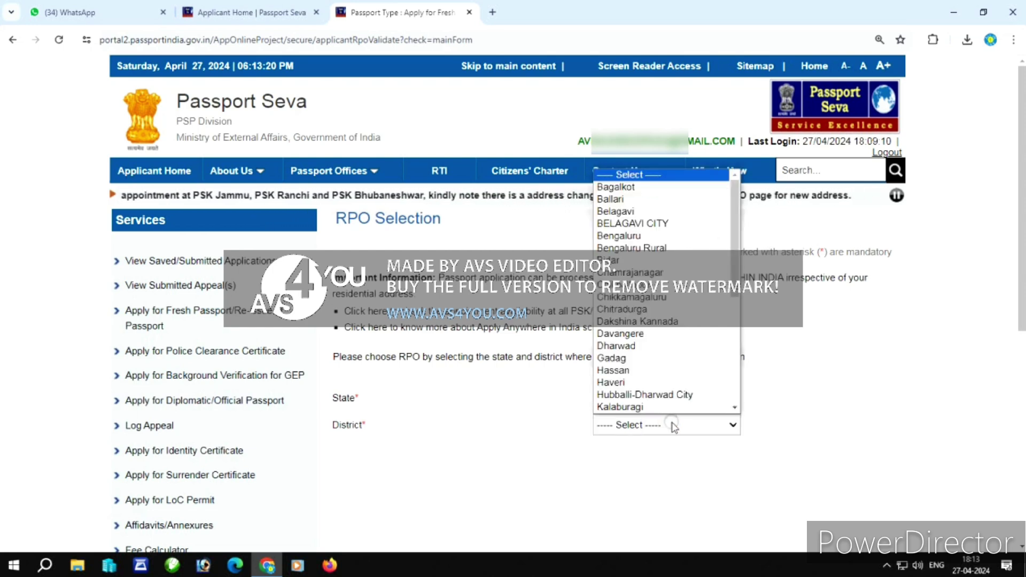
{"action": "left_click_drag", "start_coordinate": [735, 271], "coordinate": [735, 273]}
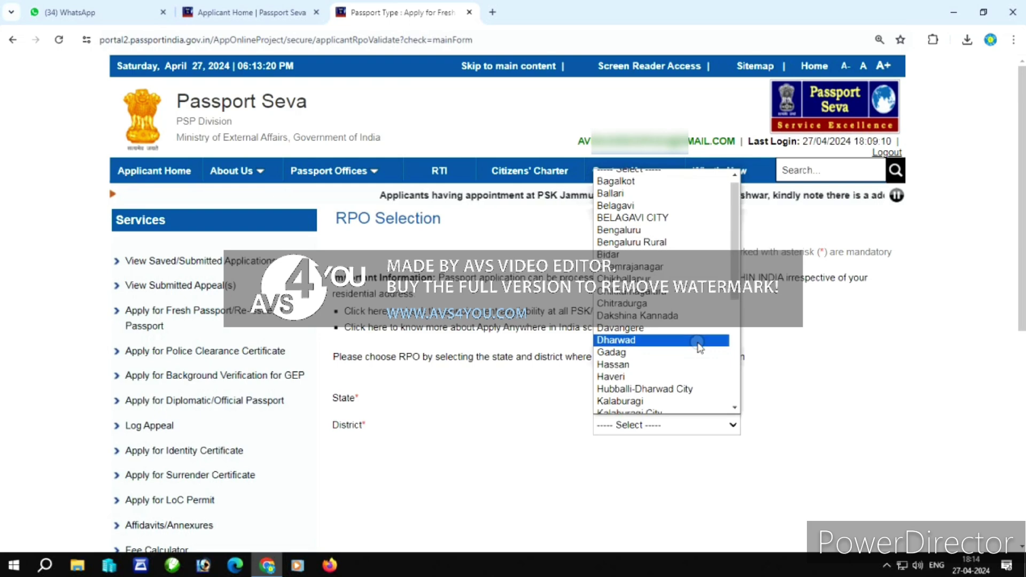
{"action": "scroll", "coordinate": [699, 344], "scroll_direction": "down", "scroll_amount": 3}
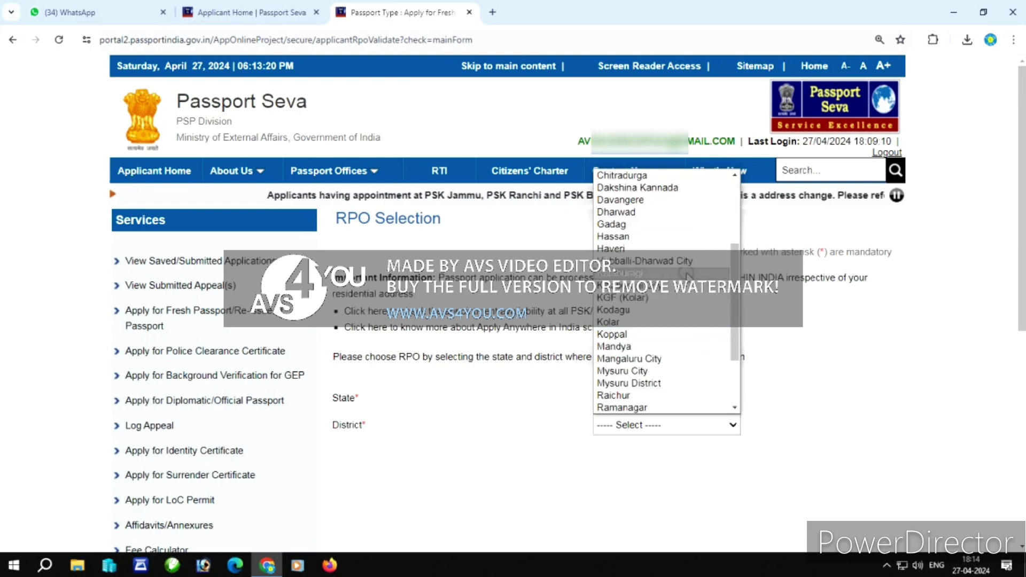
{"action": "left_click", "coordinate": [692, 262]}
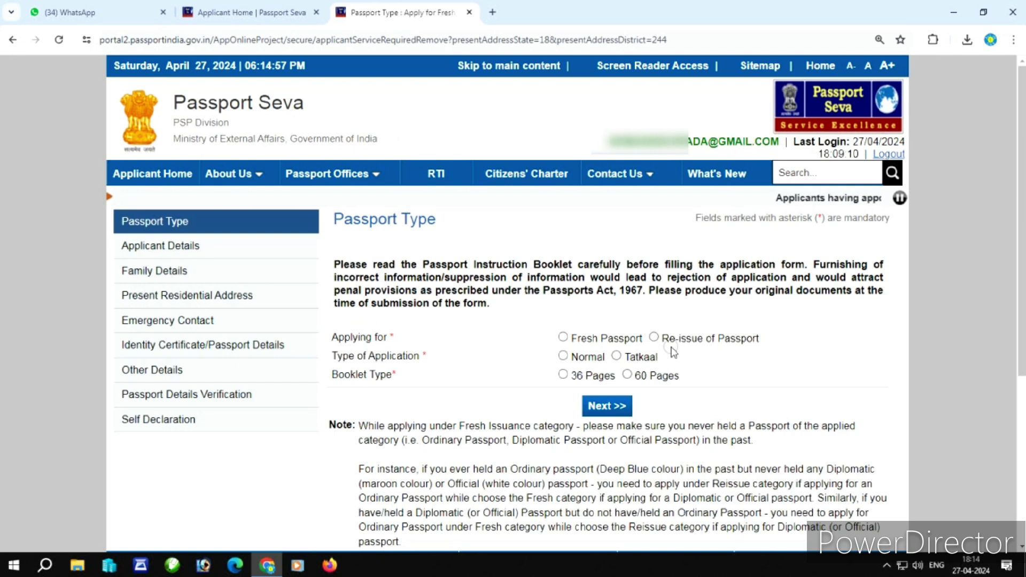
Choose a Tatkaal Re-issue of Passport with a 36-page booklet and continue.
{"action": "left_click", "coordinate": [652, 338]}
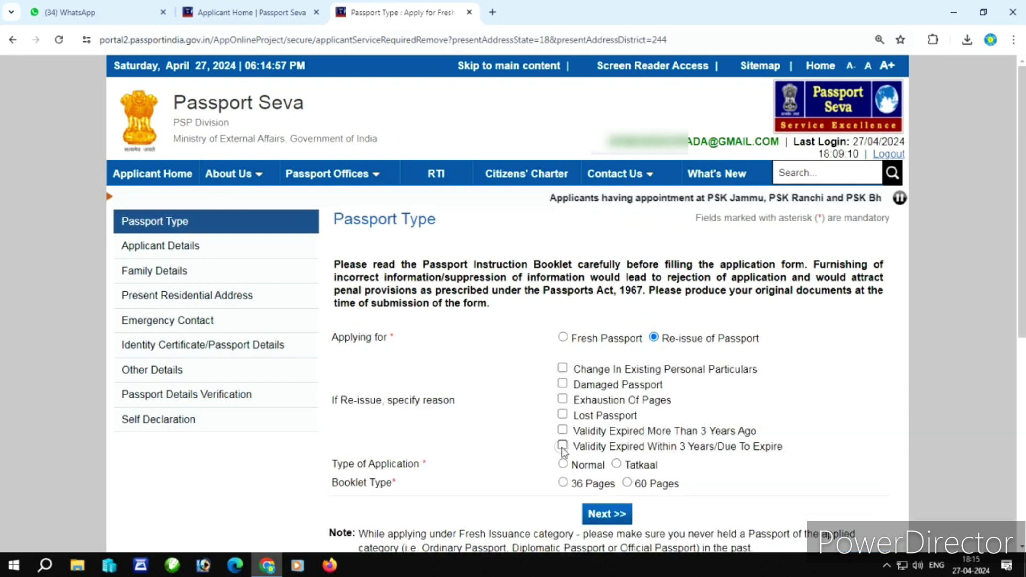
{"action": "left_click", "coordinate": [616, 465]}
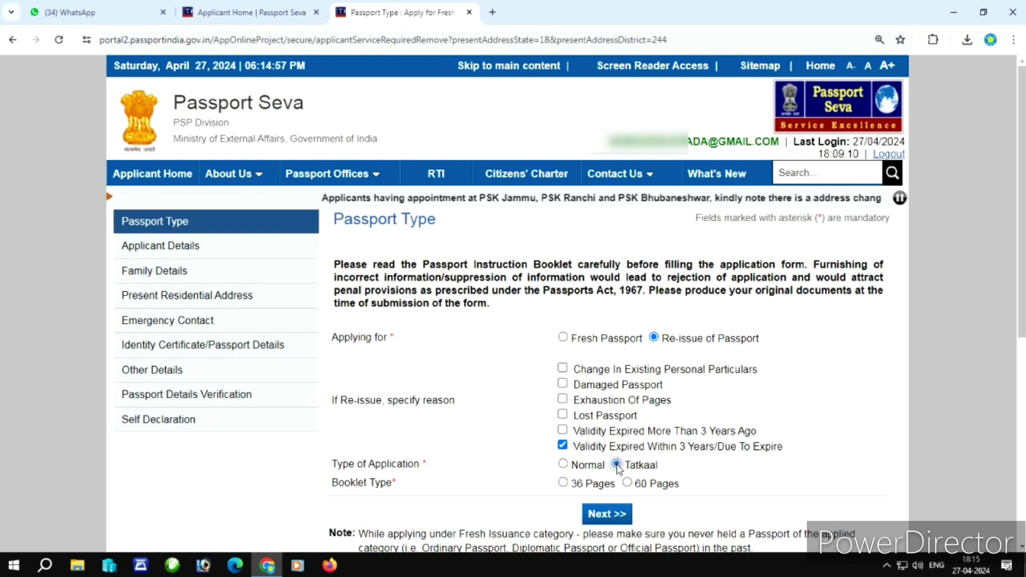
{"action": "left_click", "coordinate": [563, 483]}
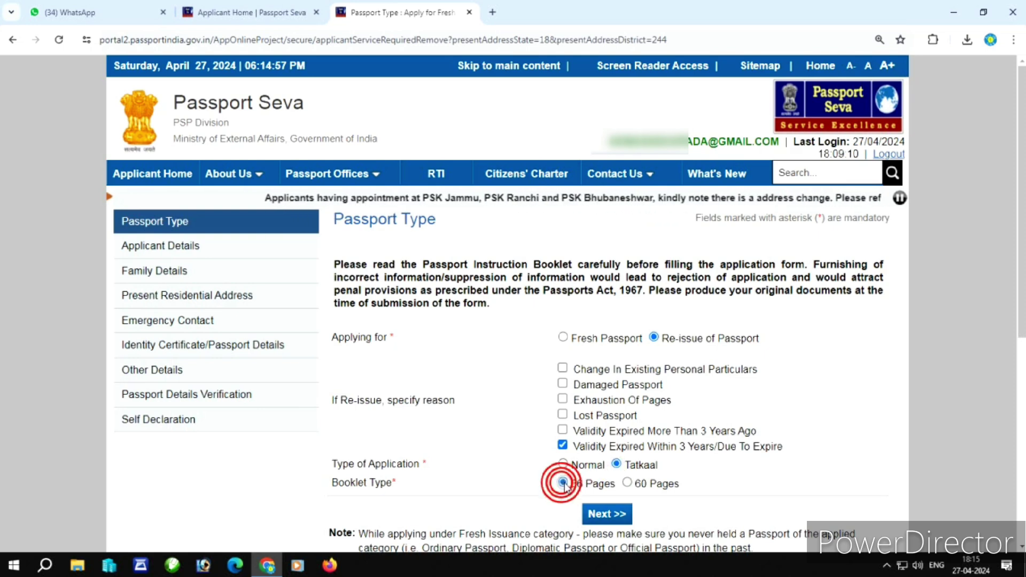
{"action": "left_click", "coordinate": [613, 515]}
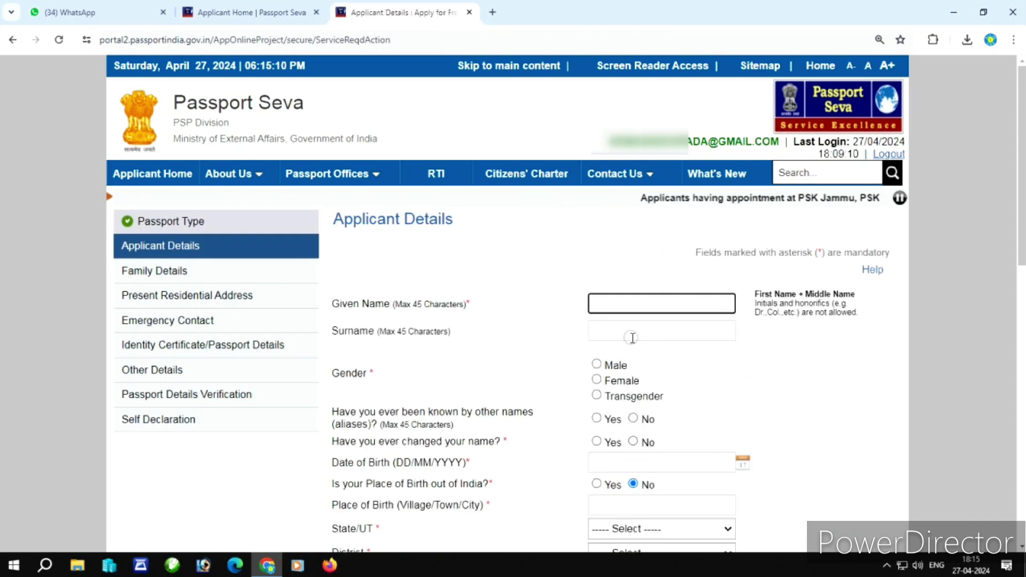
Set gender to Male and answer No to other names and name change.
{"action": "scroll", "coordinate": [632, 337], "scroll_direction": "down", "scroll_amount": 1}
{"action": "left_click", "coordinate": [596, 301]}
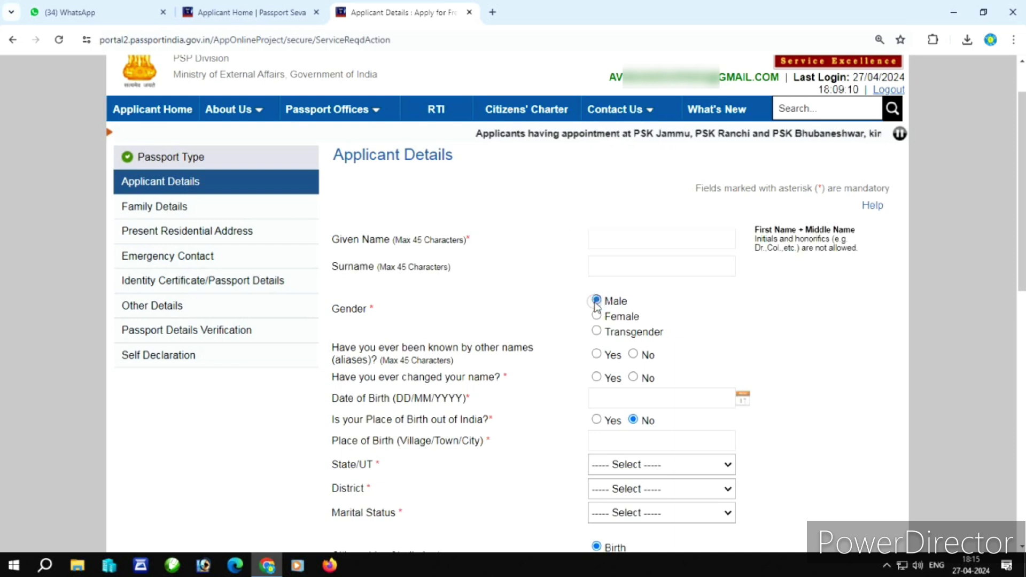
{"action": "left_click", "coordinate": [634, 354]}
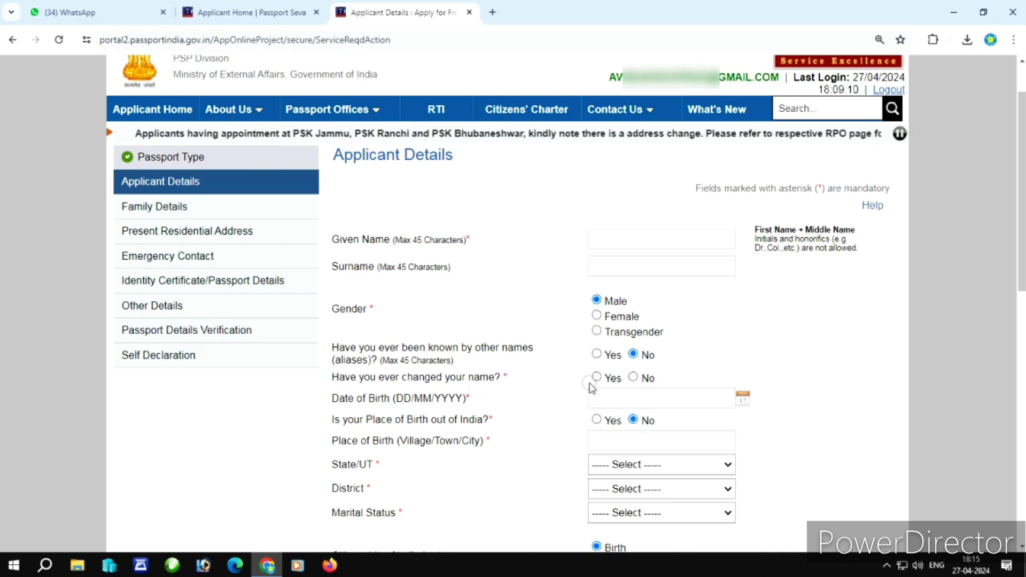
{"action": "left_click", "coordinate": [633, 378]}
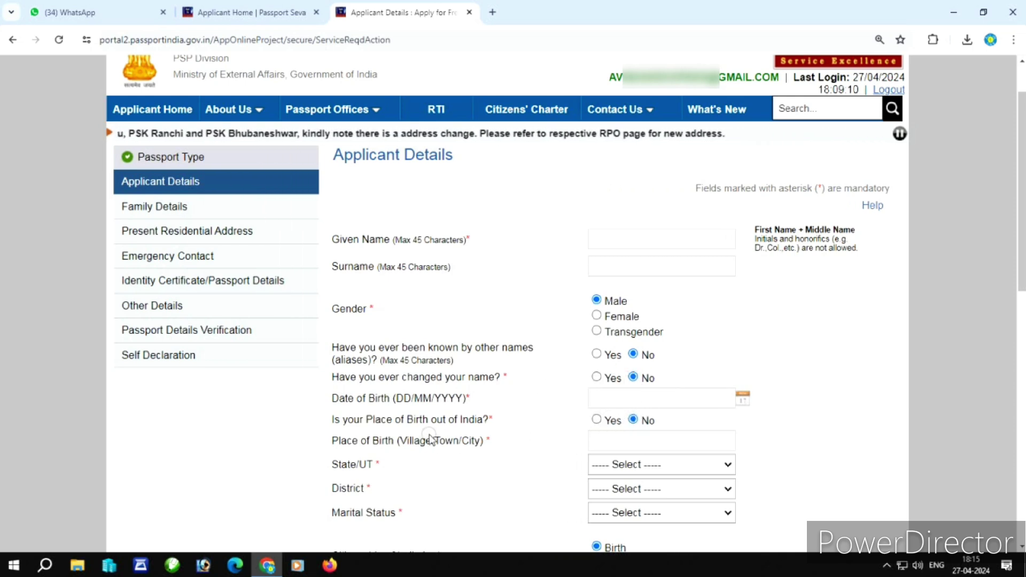
Set place of birth as within India, in Karnataka, Ballari district.
{"action": "left_click", "coordinate": [596, 420]}
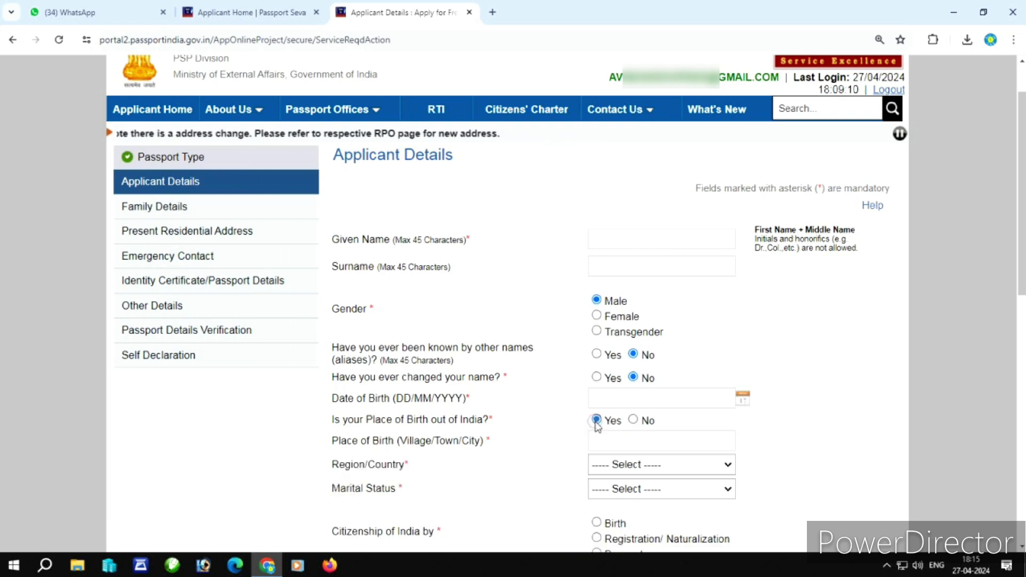
{"action": "left_click", "coordinate": [603, 466]}
{"action": "left_click", "coordinate": [605, 466]}
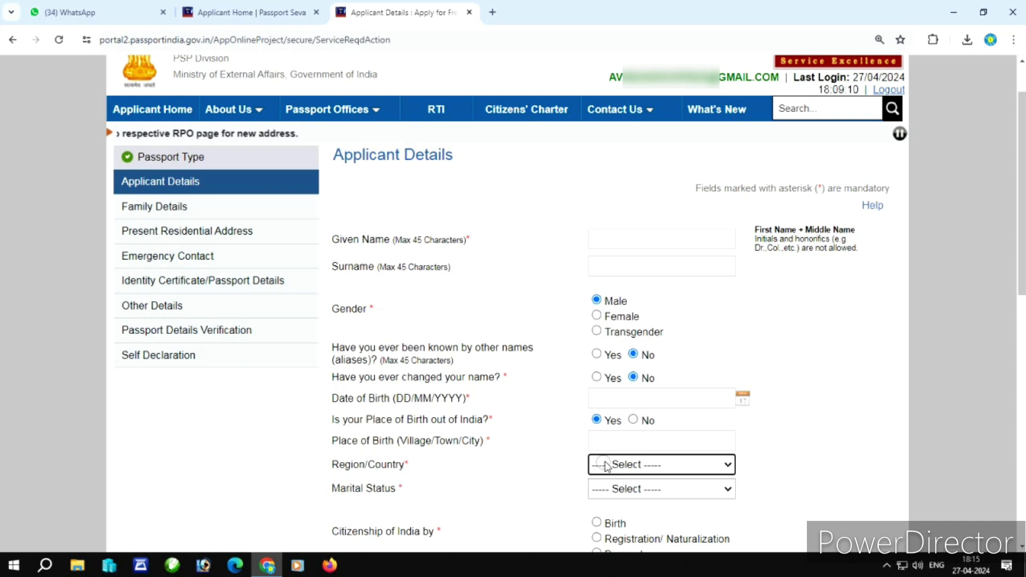
{"action": "left_click", "coordinate": [633, 421]}
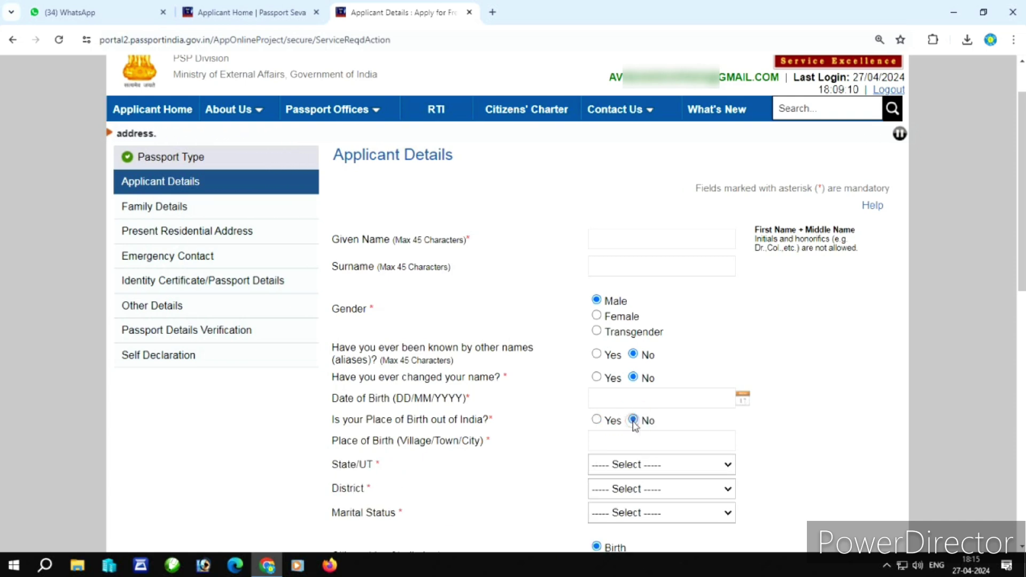
{"action": "left_click", "coordinate": [620, 465]}
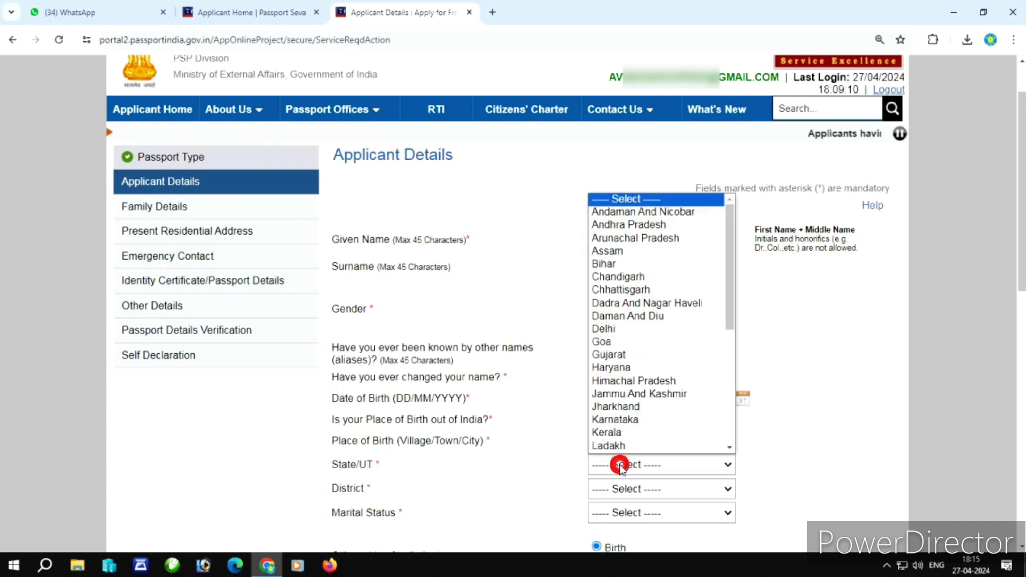
{"action": "left_click", "coordinate": [634, 420]}
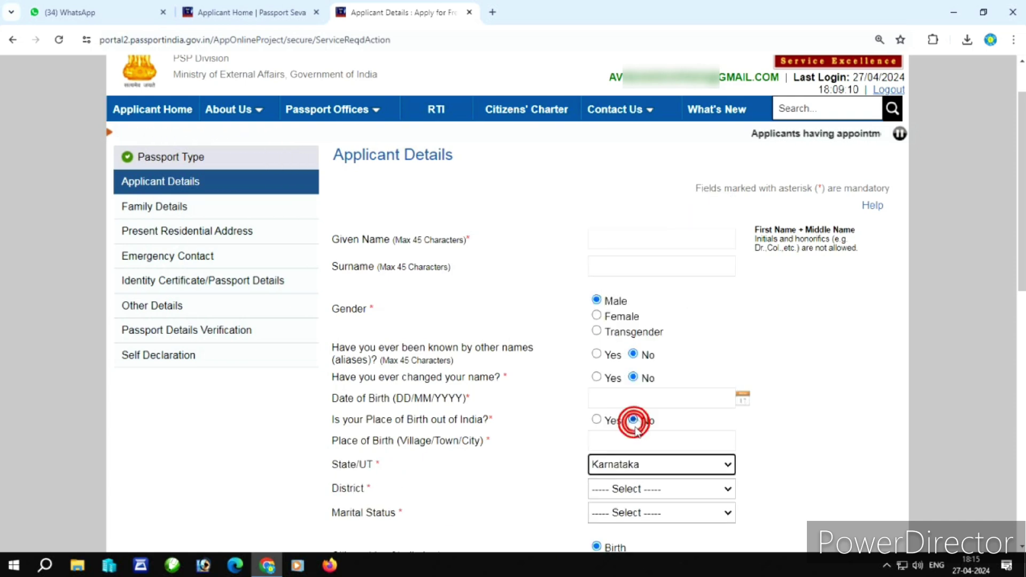
{"action": "left_click", "coordinate": [621, 492]}
{"action": "scroll", "coordinate": [652, 442], "scroll_direction": "down", "scroll_amount": 2}
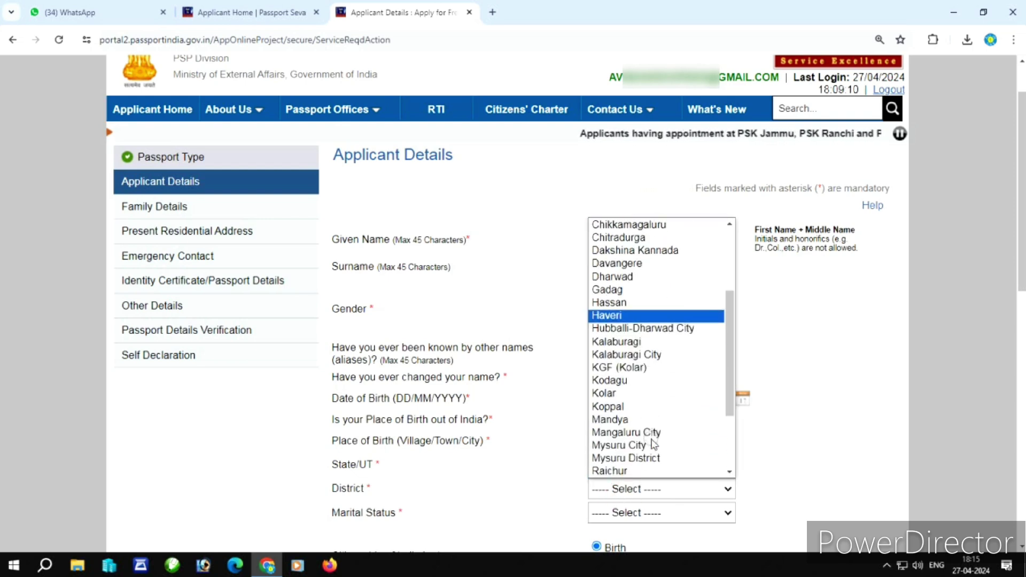
{"action": "scroll", "coordinate": [652, 443], "scroll_direction": "up", "scroll_amount": 4}
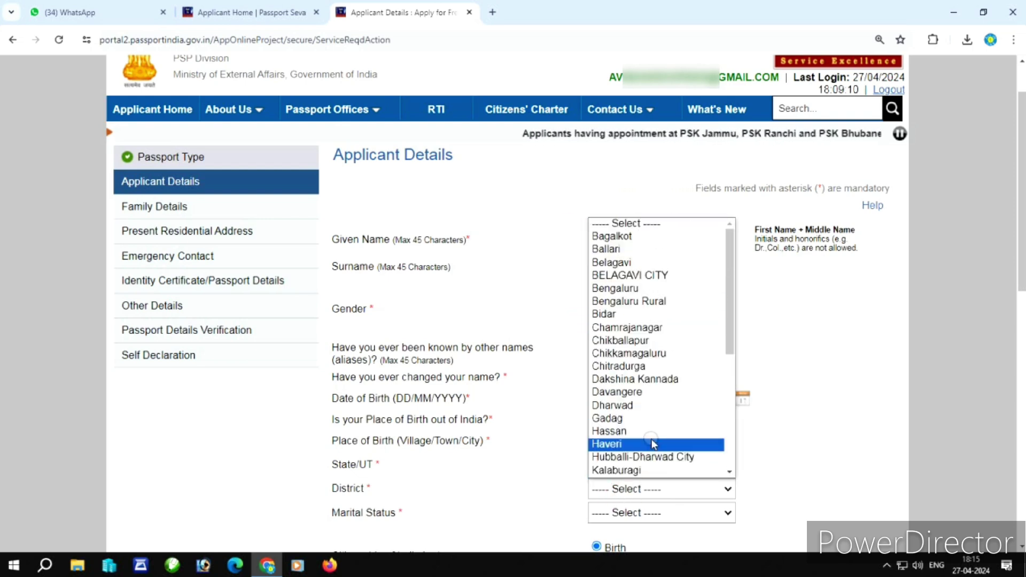
{"action": "left_click", "coordinate": [653, 250]}
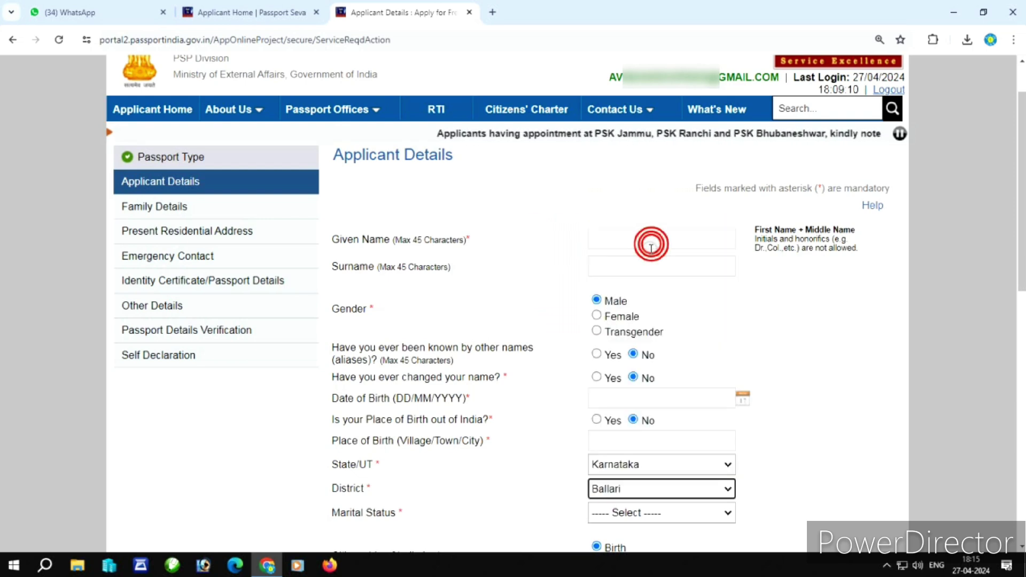
Select Vijayanagara as the applicant's district.
{"action": "left_click", "coordinate": [632, 491]}
{"action": "left_click_drag", "start_coordinate": [730, 329], "coordinate": [728, 449]}
{"action": "left_click", "coordinate": [667, 446]}
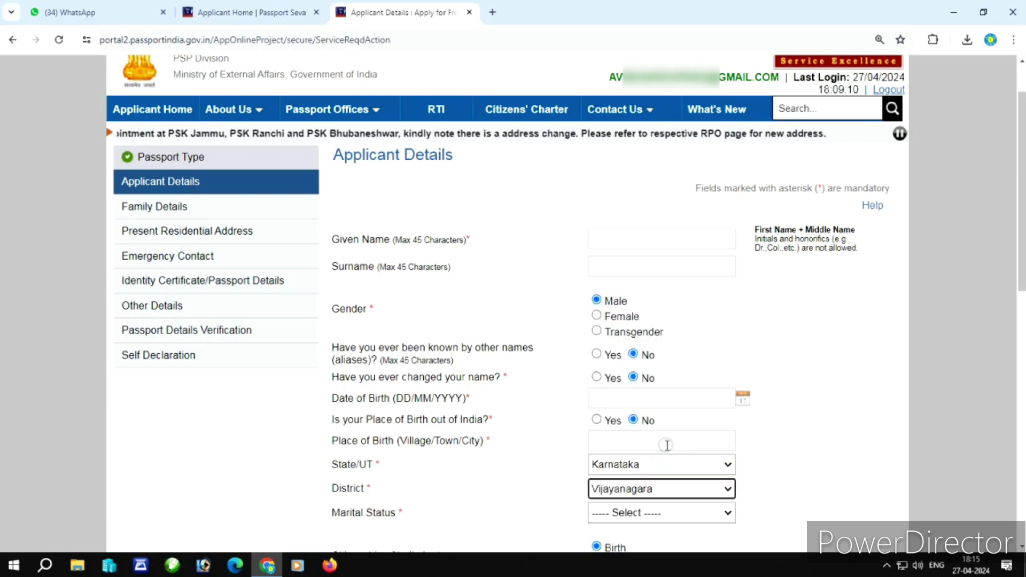
{"action": "scroll", "coordinate": [667, 445], "scroll_direction": "down", "scroll_amount": 1}
{"action": "left_click", "coordinate": [648, 449]}
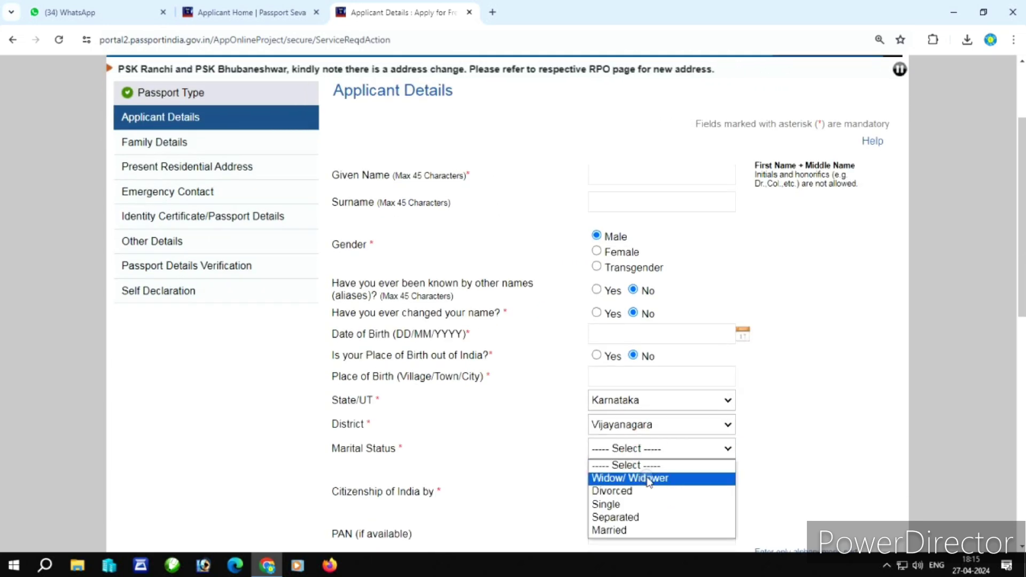
Set marital status Married, employment type Private and qualification Graduate And Above.
{"action": "left_click", "coordinate": [637, 531]}
{"action": "scroll", "coordinate": [668, 472], "scroll_direction": "down", "scroll_amount": 2}
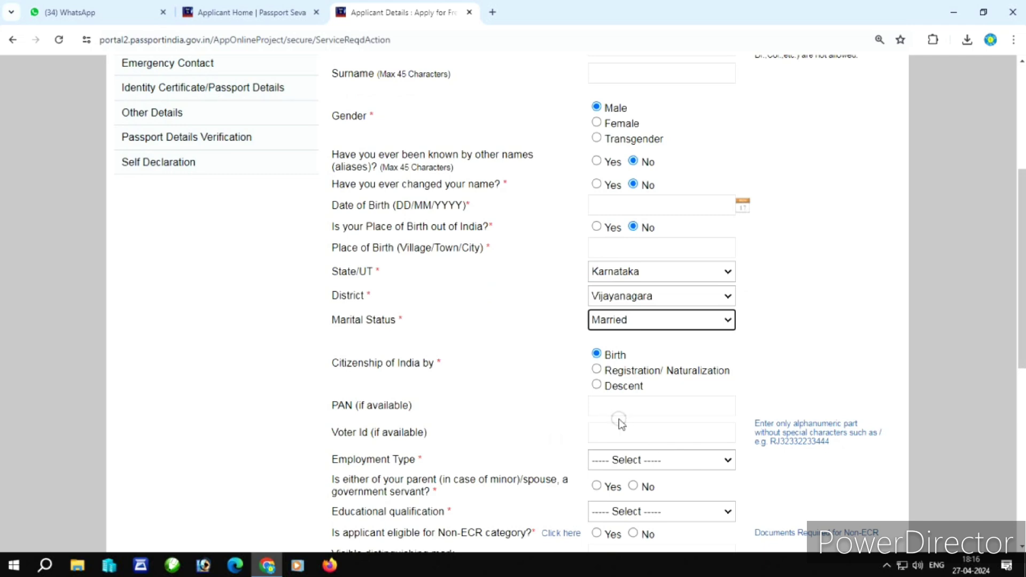
{"action": "scroll", "coordinate": [641, 407], "scroll_direction": "down", "scroll_amount": 1}
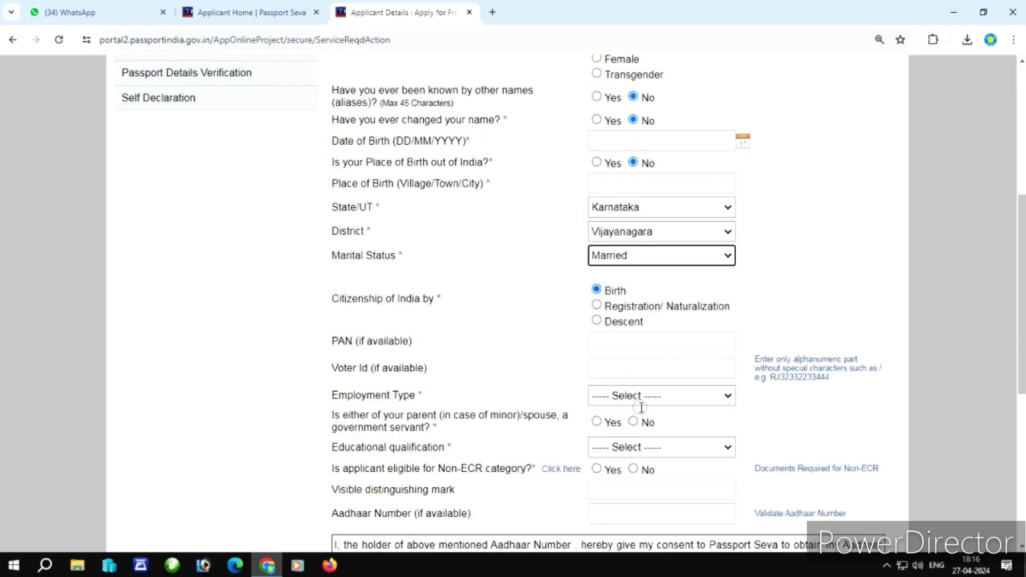
{"action": "left_click", "coordinate": [614, 396]}
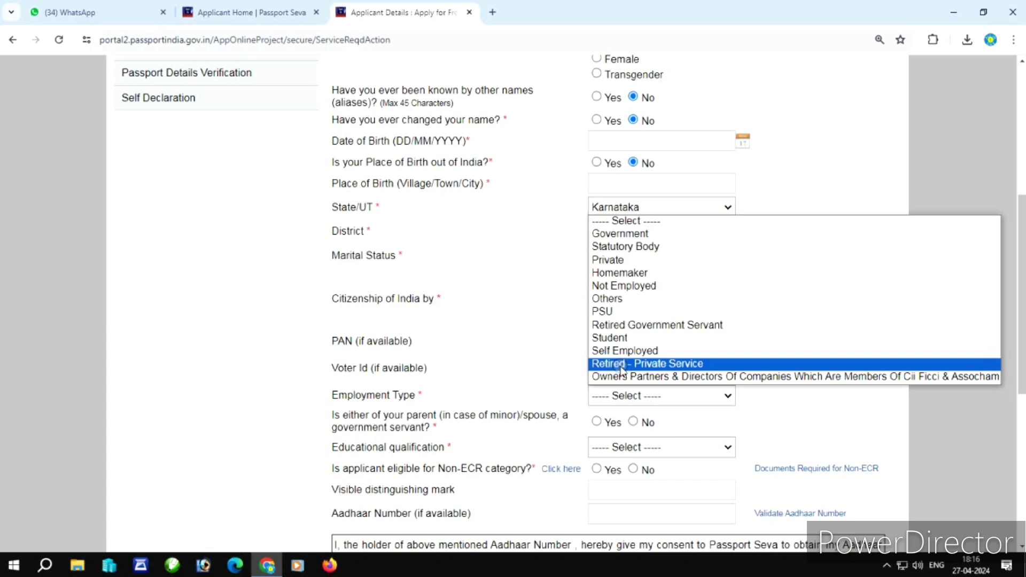
{"action": "left_click", "coordinate": [620, 260]}
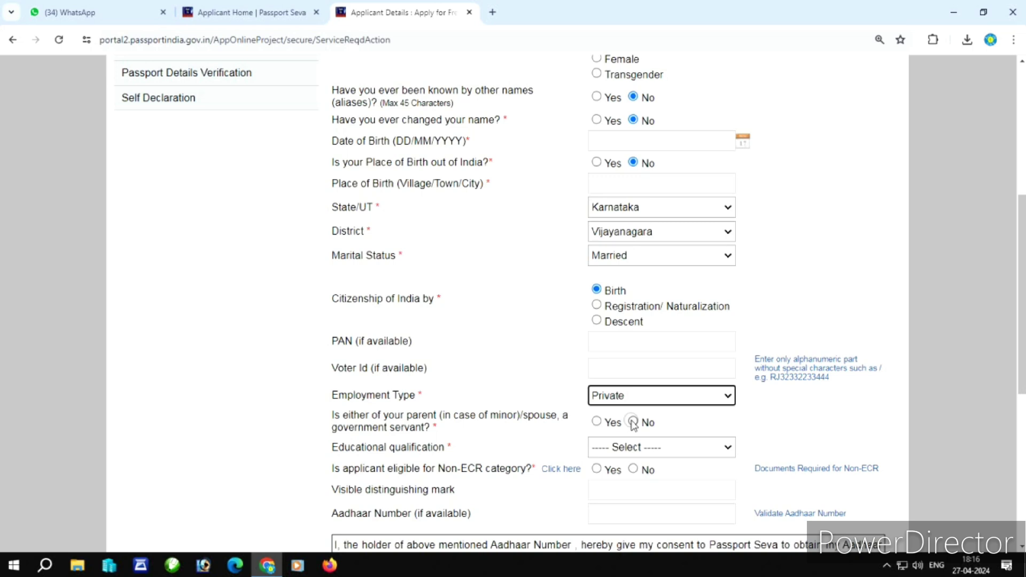
{"action": "left_click", "coordinate": [636, 454]}
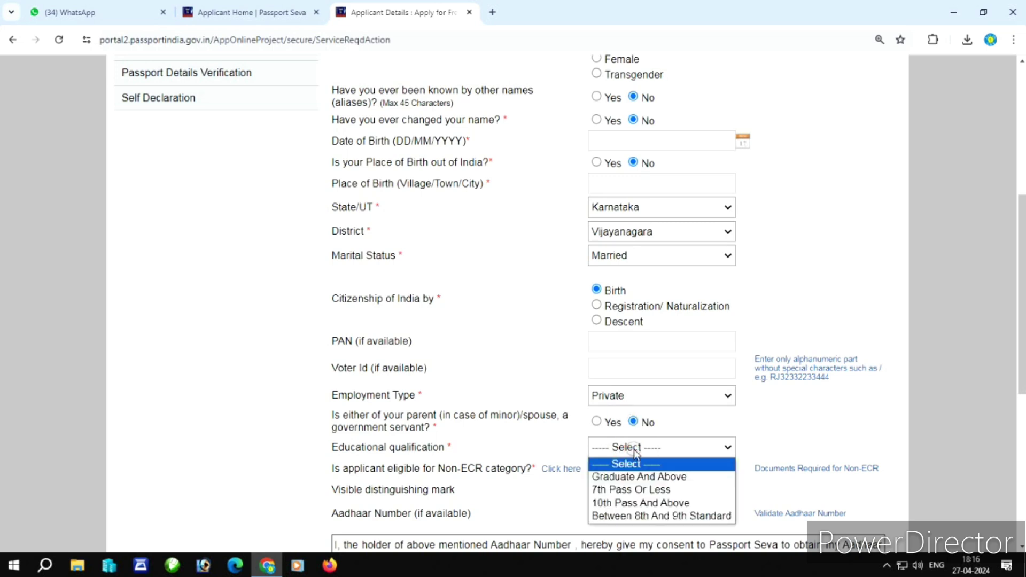
{"action": "left_click", "coordinate": [635, 477]}
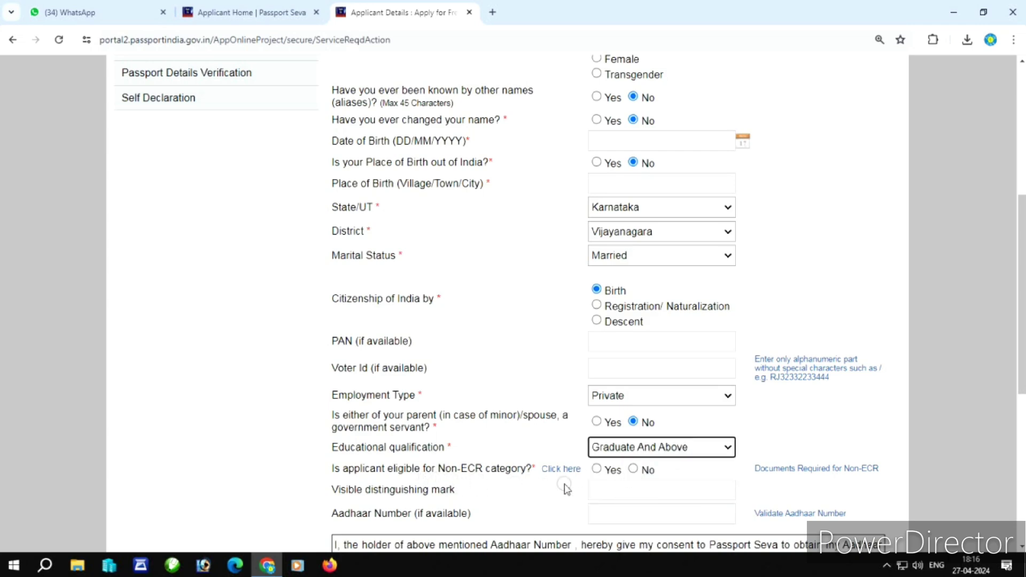
{"action": "scroll", "coordinate": [612, 517], "scroll_direction": "down", "scroll_amount": 3}
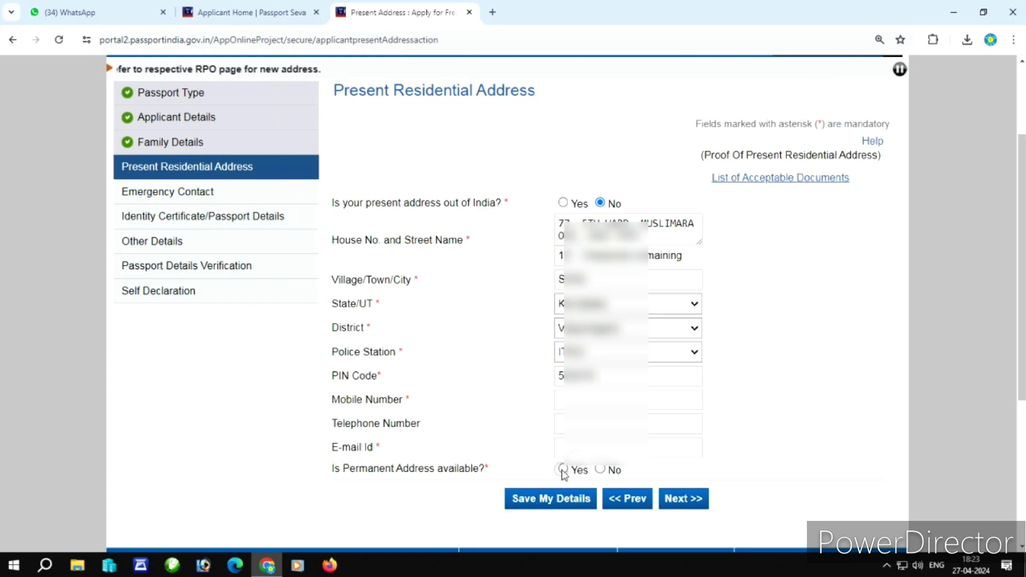
Confirm a permanent address exists and enter the applicant's mobile number and e-mail address.
{"action": "left_click", "coordinate": [562, 470]}
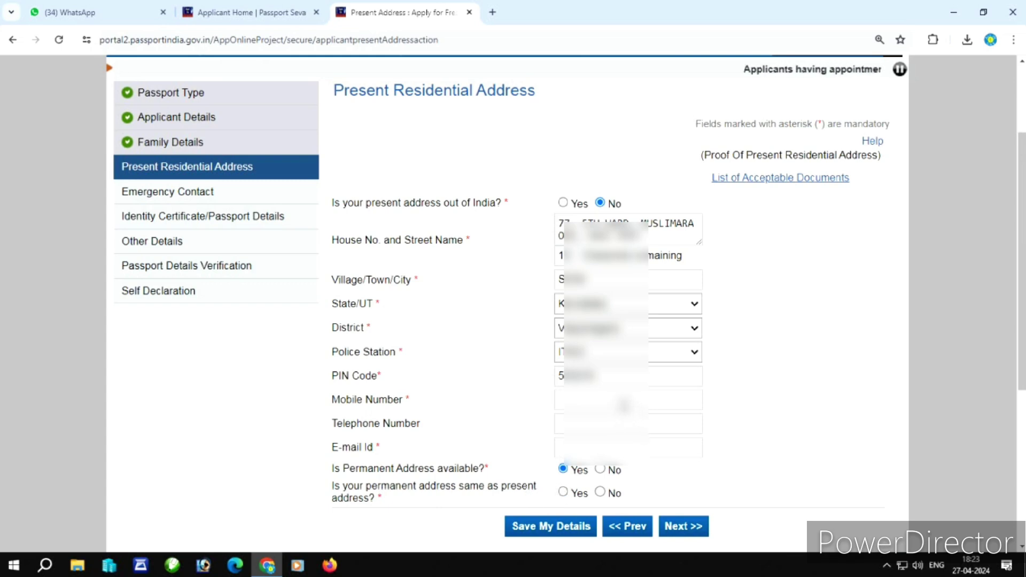
{"action": "left_click", "coordinate": [624, 403]}
{"action": "type", "text": "8"}
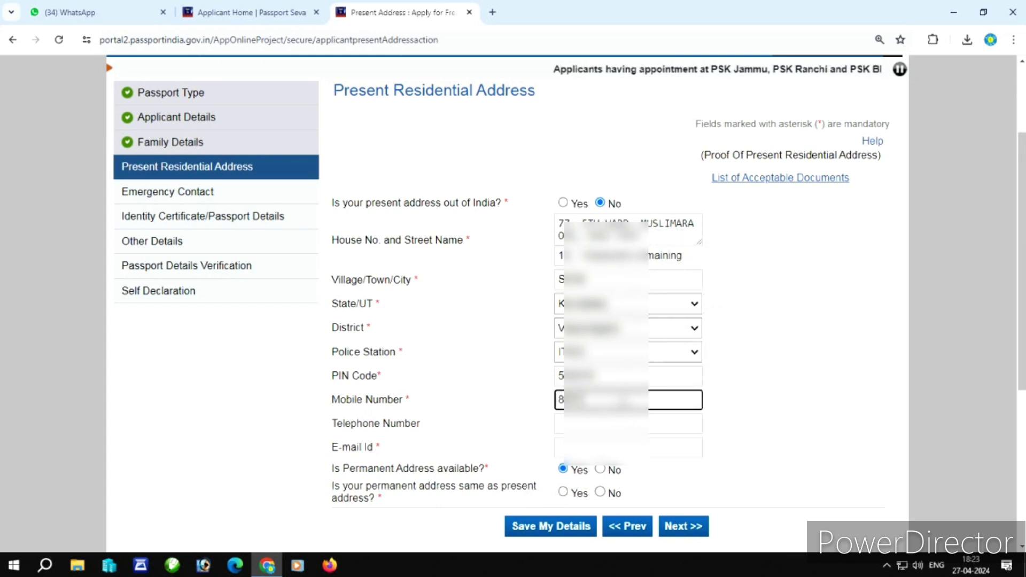
{"action": "type", "text": "?????"}
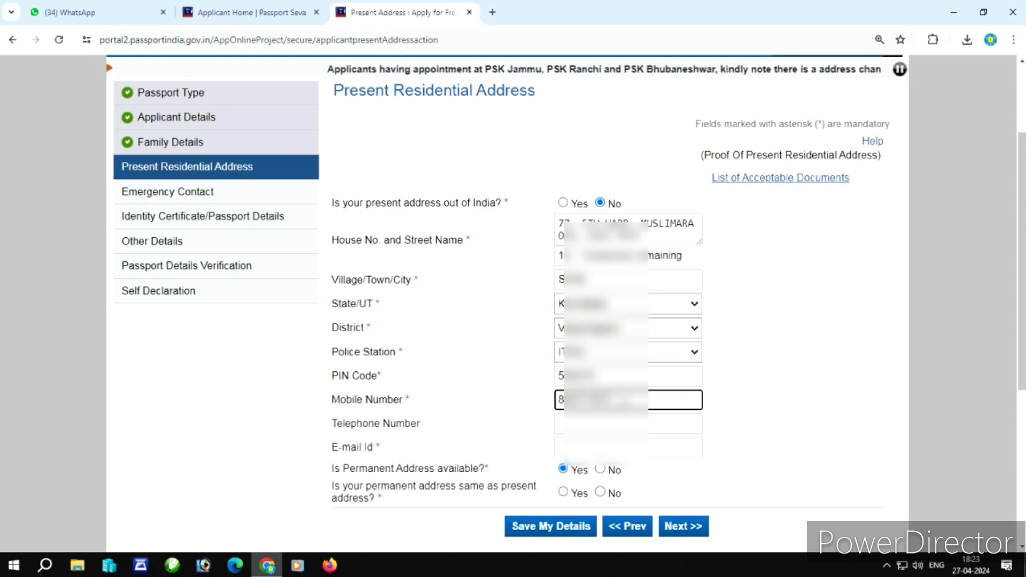
{"action": "type", "text": "??"}
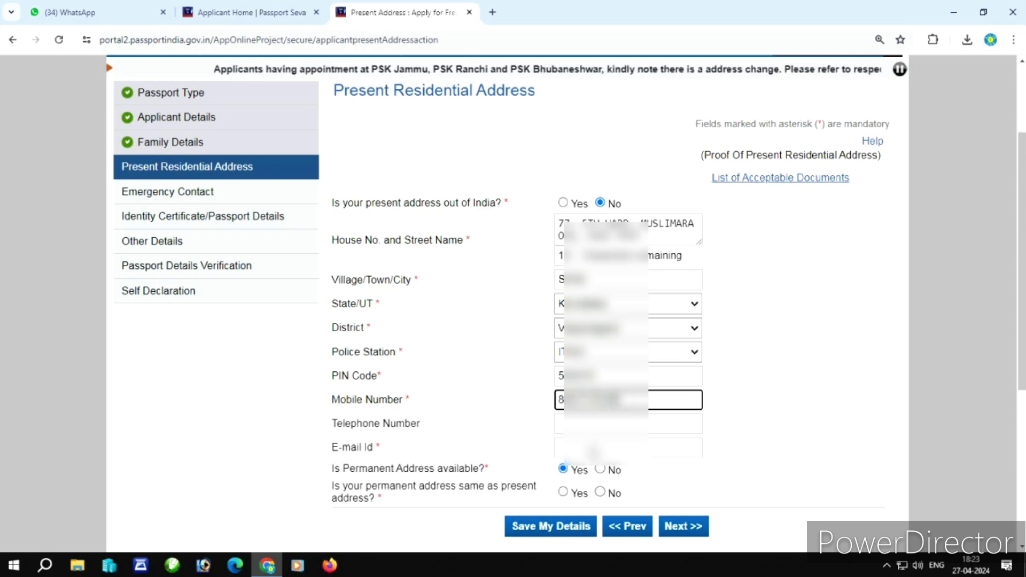
{"action": "left_click", "coordinate": [594, 451]}
{"action": "type", "text": "a???????"}
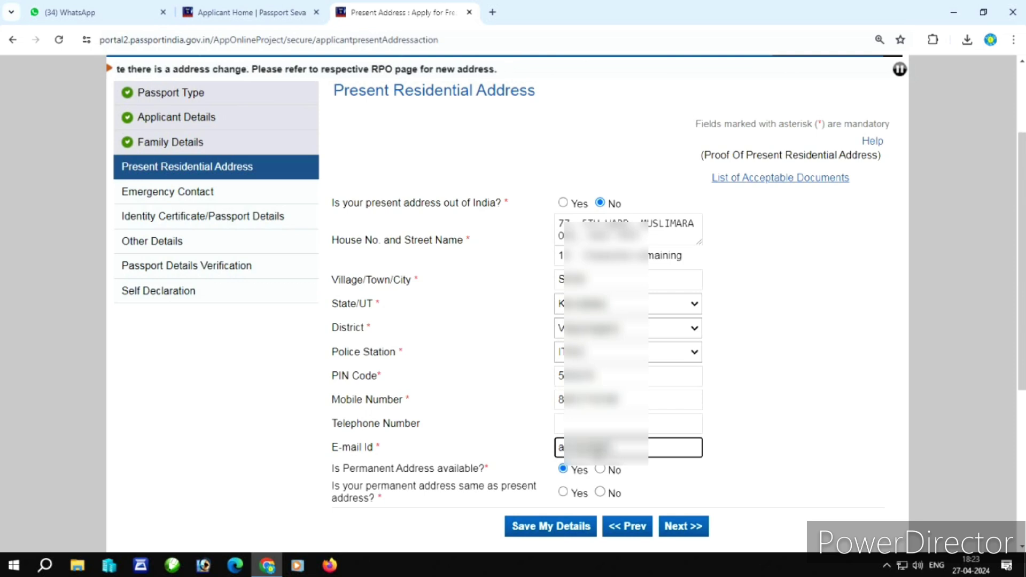
{"action": "type", "text": "@gma"}
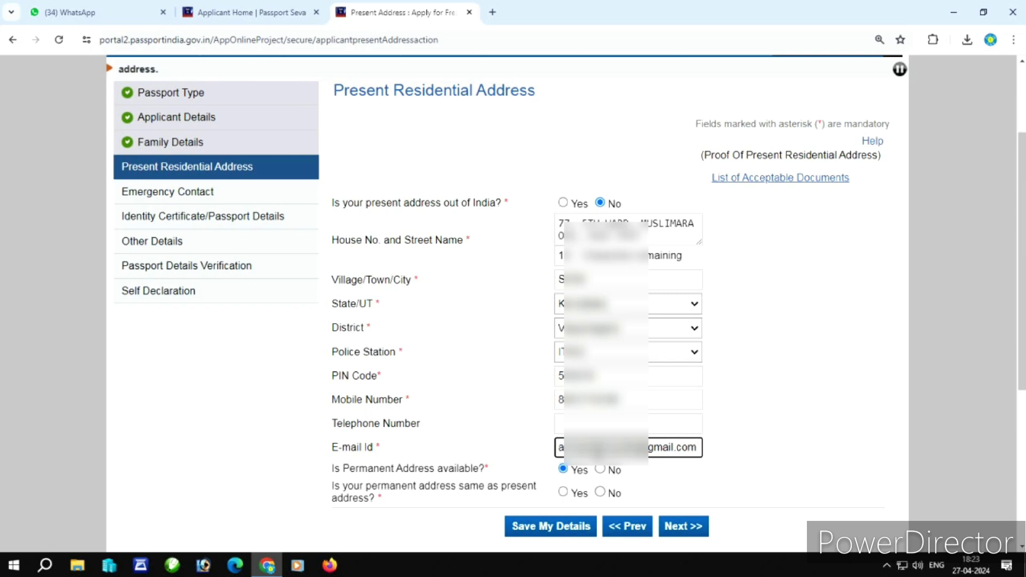
Mark the permanent address same as present, save, and accept both alerts.
{"action": "left_click", "coordinate": [562, 492]}
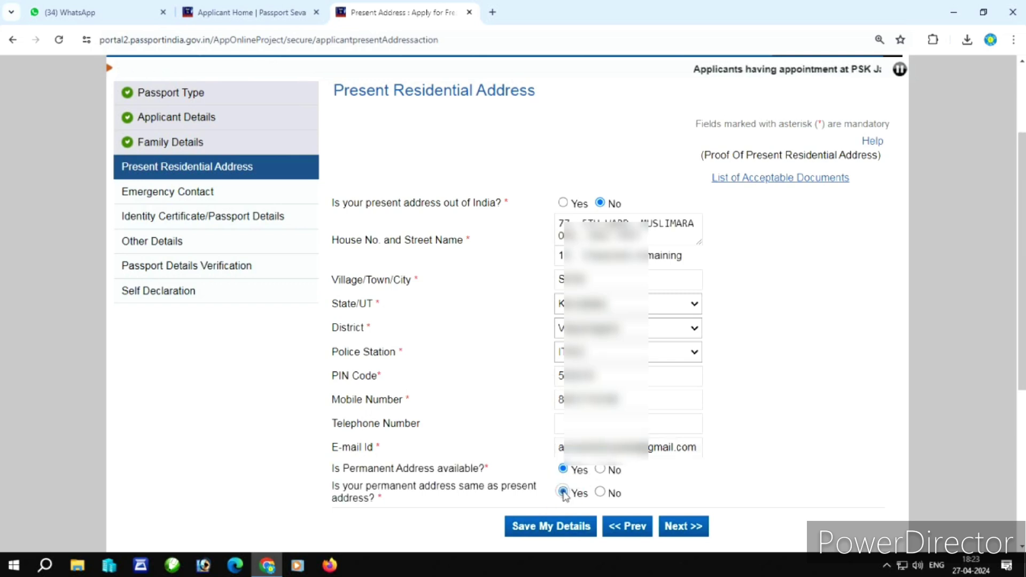
{"action": "left_click", "coordinate": [687, 530]}
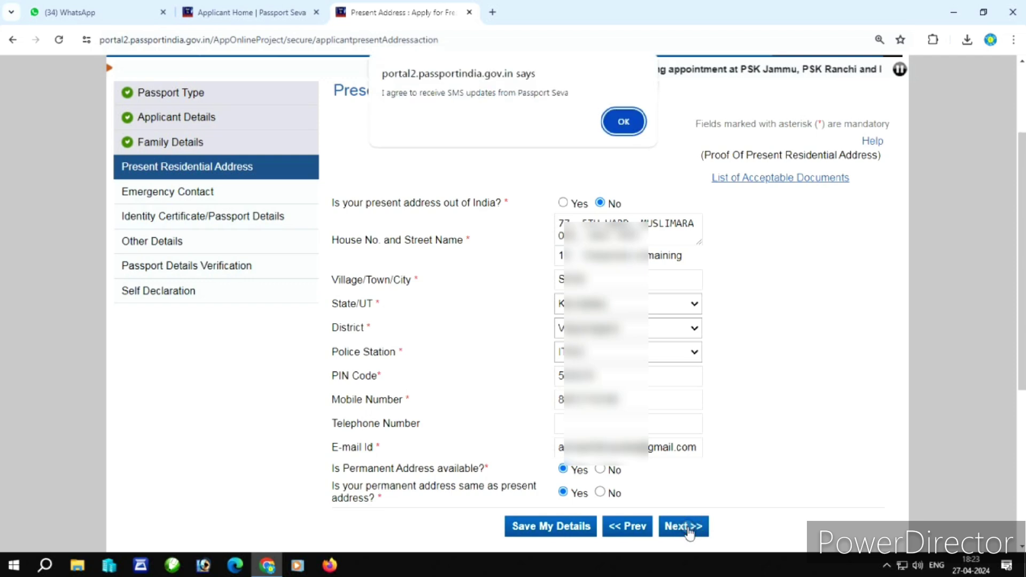
{"action": "left_click", "coordinate": [623, 122]}
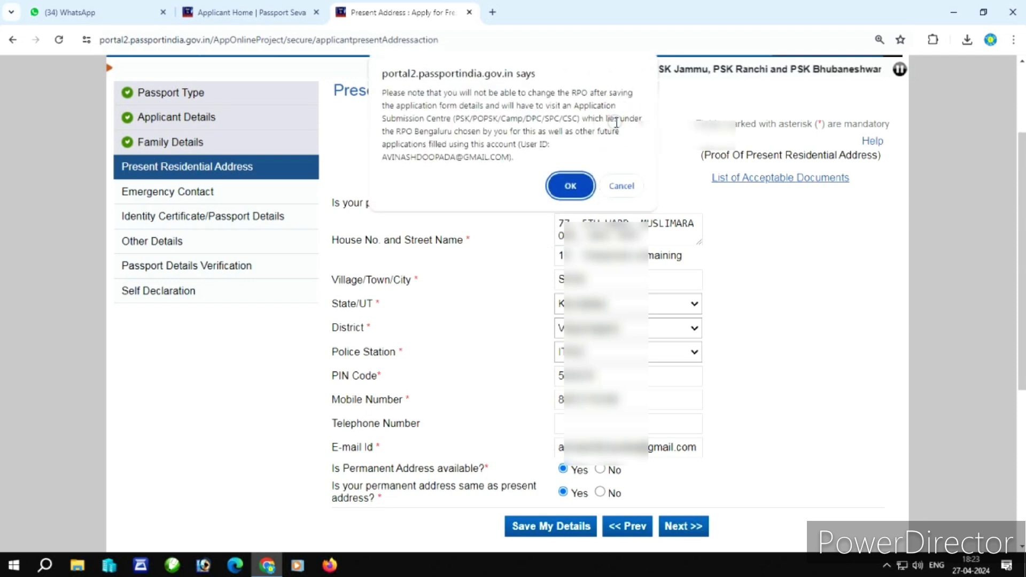
{"action": "left_click", "coordinate": [573, 192]}
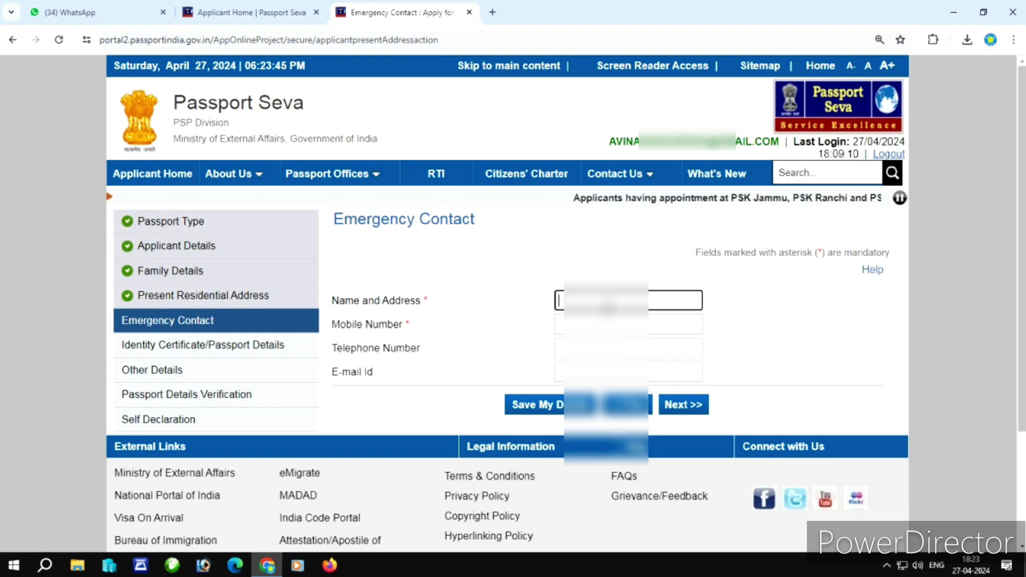
Enter the emergency contact's name, address and mobile number, then continue.
{"action": "type", "text": "VINAY"}
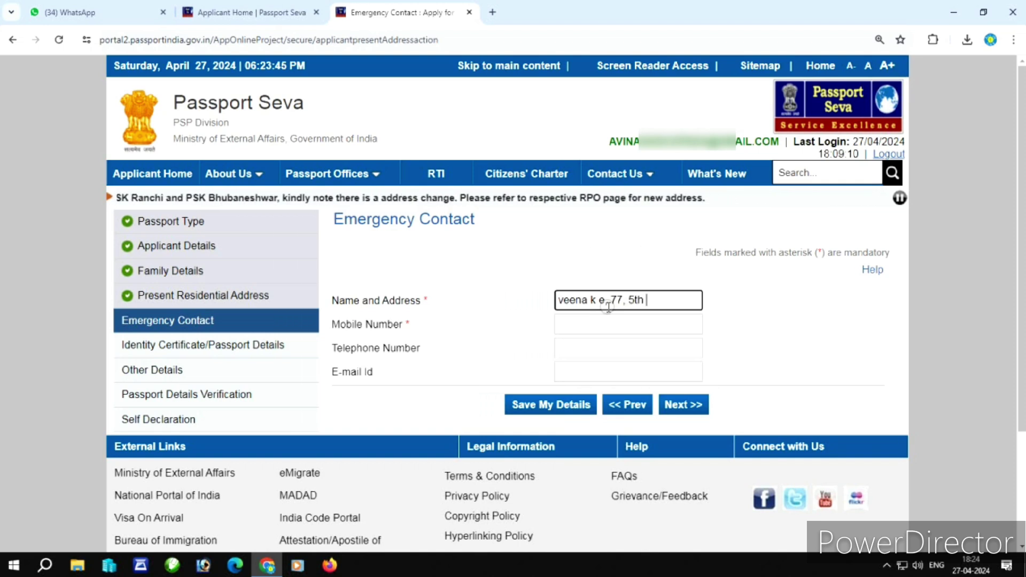
{"action": "type", "text": "ar"}
{"action": "type", "text": "5"}
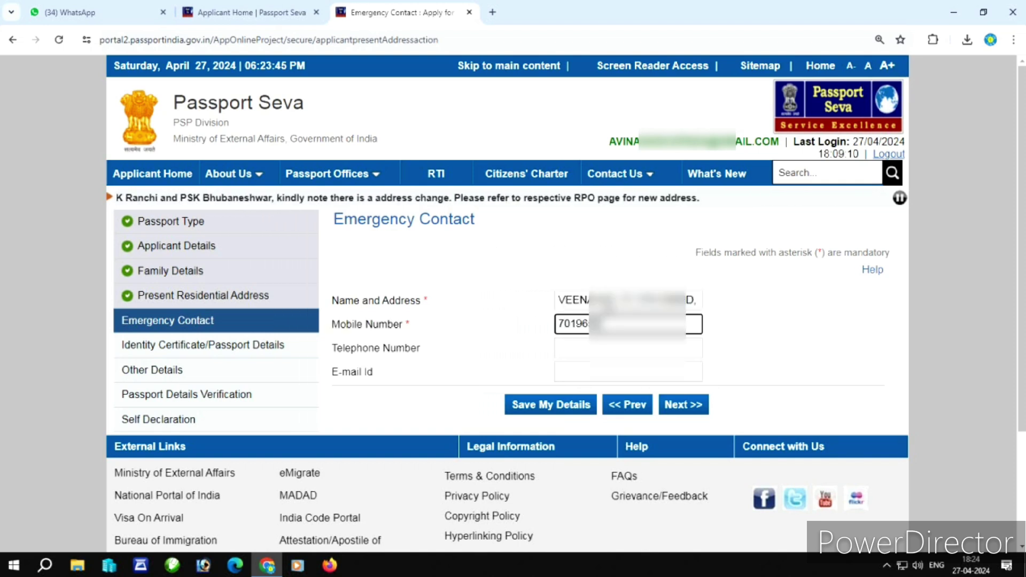
{"action": "type", "text": "***"}
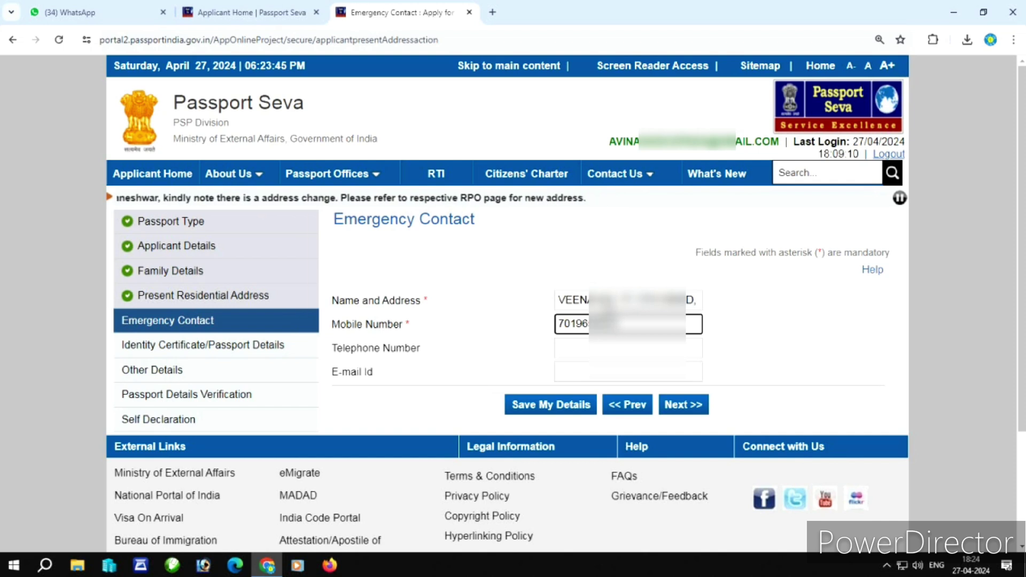
{"action": "left_click", "coordinate": [672, 407]}
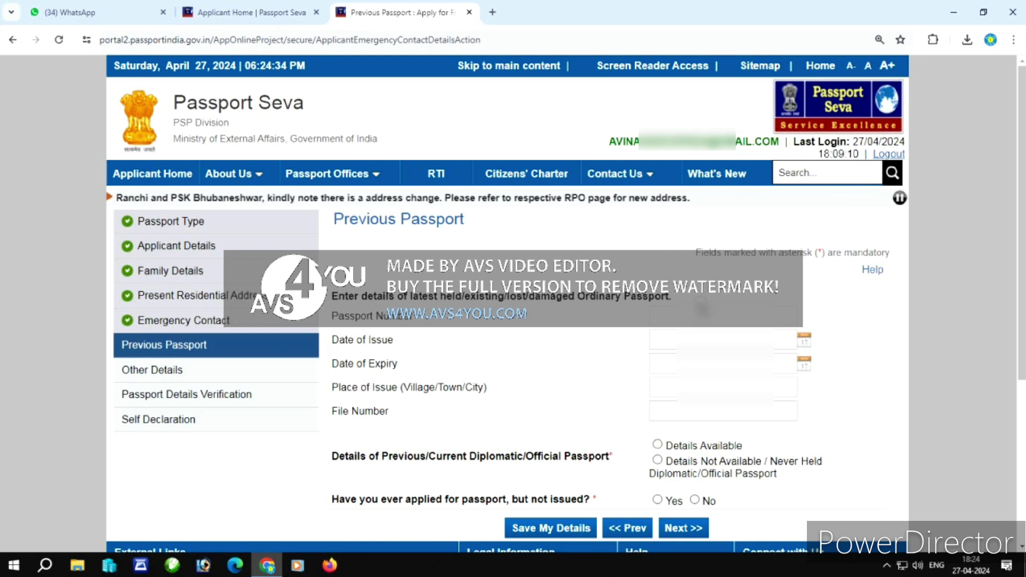
Enter the old passport's number, issue date, expiry 24/07/2024, place of issue and file number.
{"action": "left_click", "coordinate": [688, 315]}
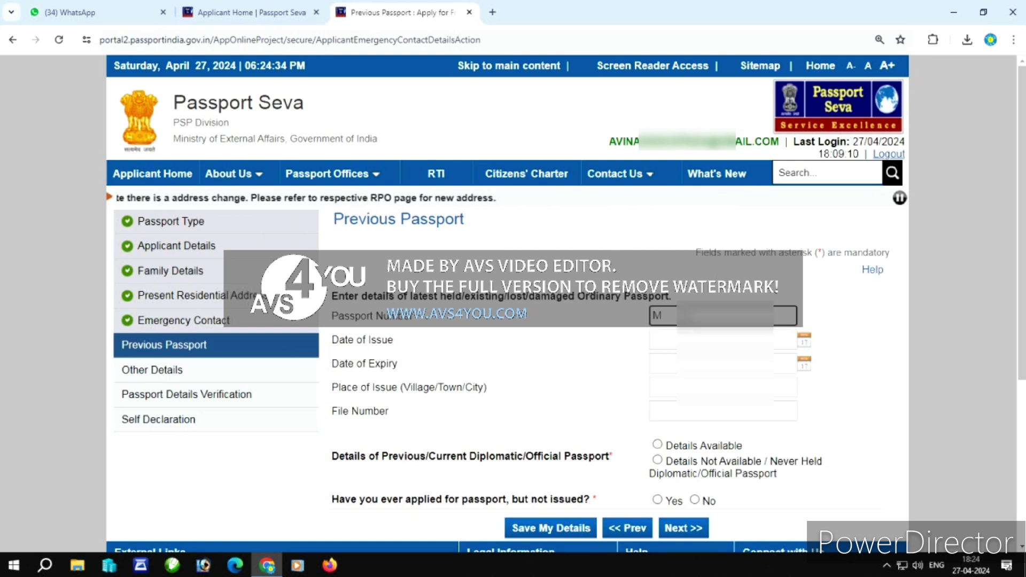
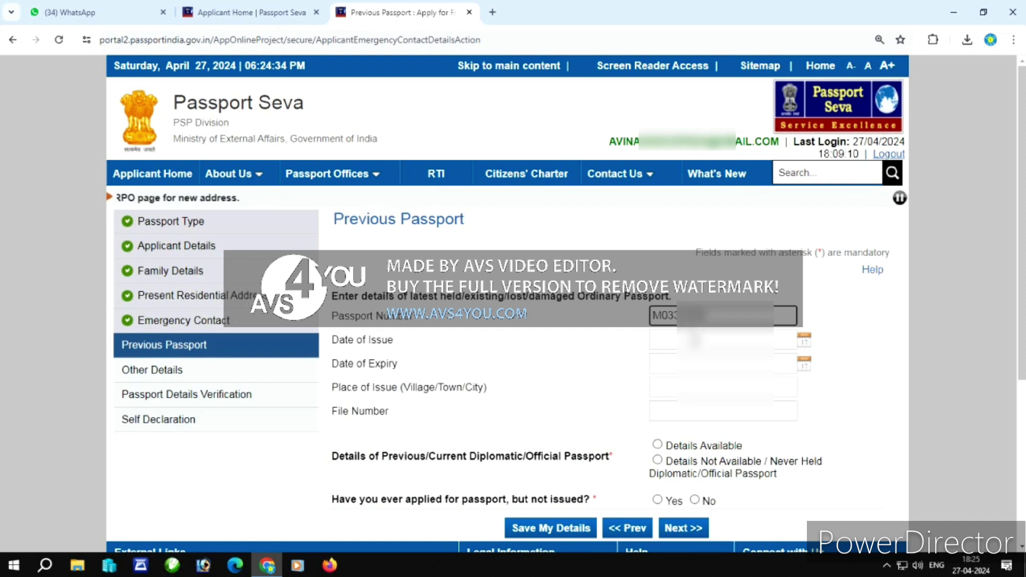
{"action": "left_click", "coordinate": [693, 340]}
{"action": "type", "text": "25/07"}
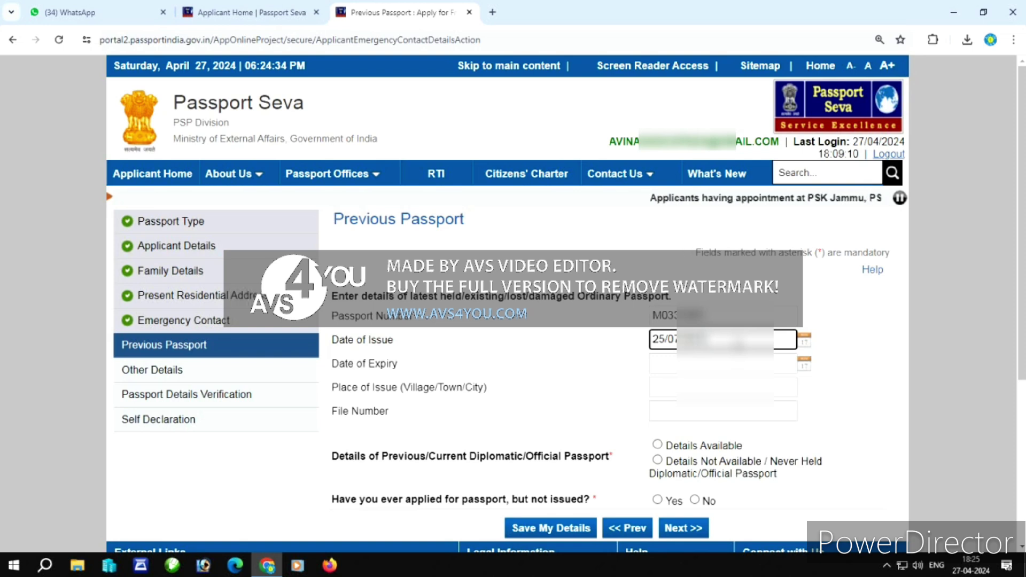
{"action": "key", "text": "Tab"}
{"action": "type", "text": "24/"}
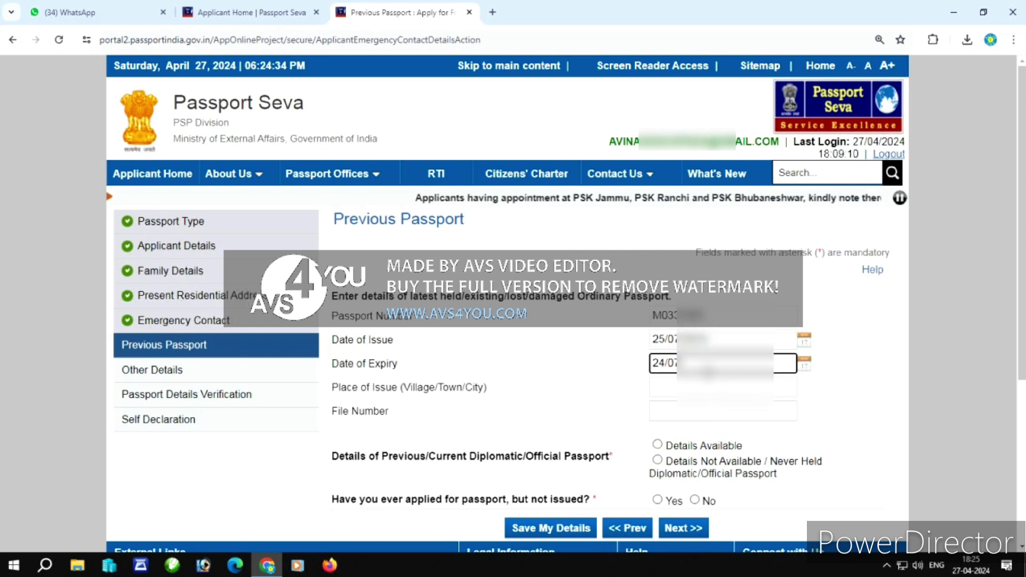
{"action": "type", "text": "07/"}
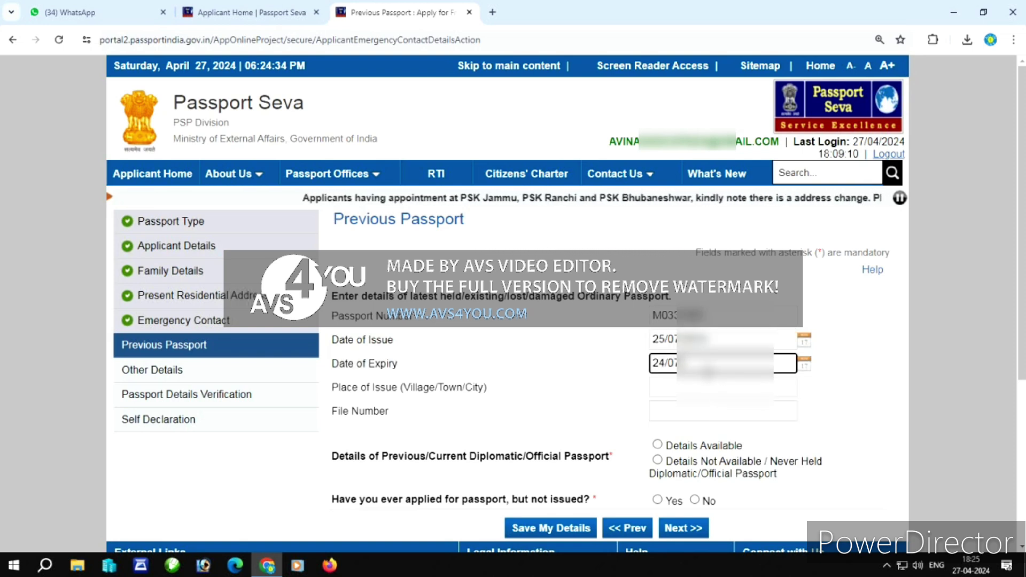
{"action": "type", "text": "2024"}
{"action": "key", "text": "Tab"}
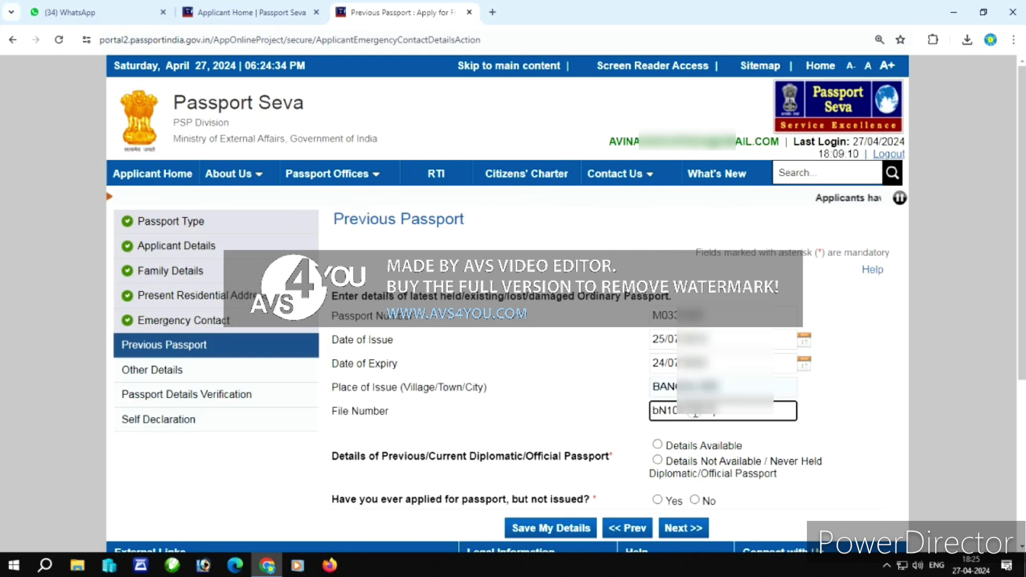
{"action": "left_click", "coordinate": [828, 423]}
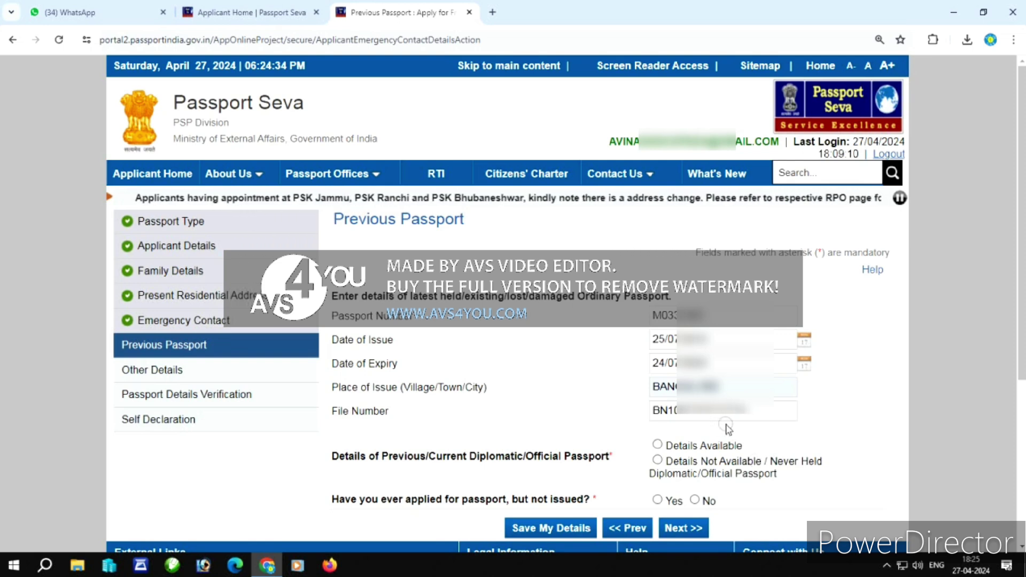
Answer Details Not Available for diplomatic passport and No to applied-not-issued, then continue.
{"action": "left_click", "coordinate": [658, 460]}
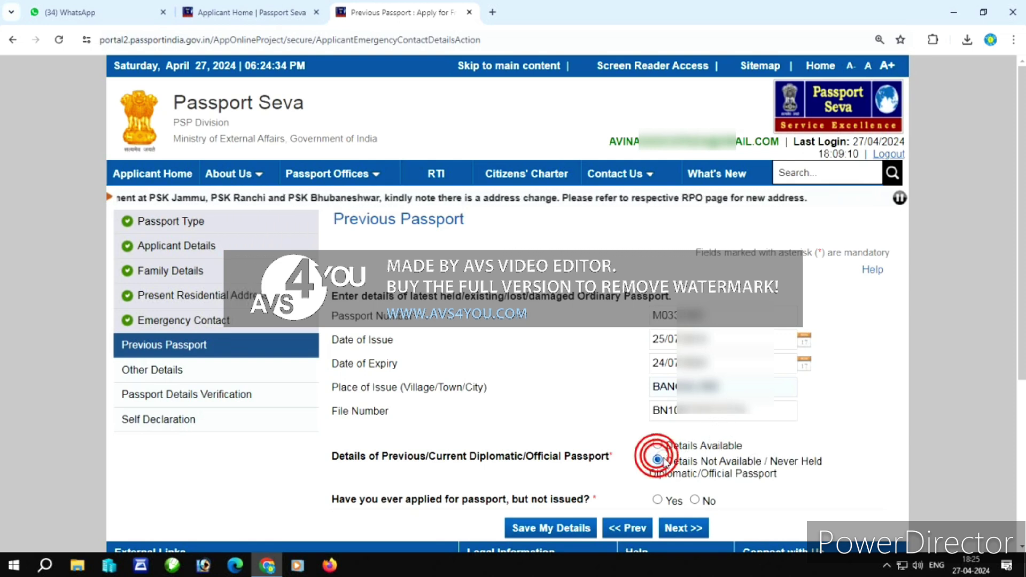
{"action": "left_click", "coordinate": [696, 501]}
{"action": "left_click", "coordinate": [682, 527]}
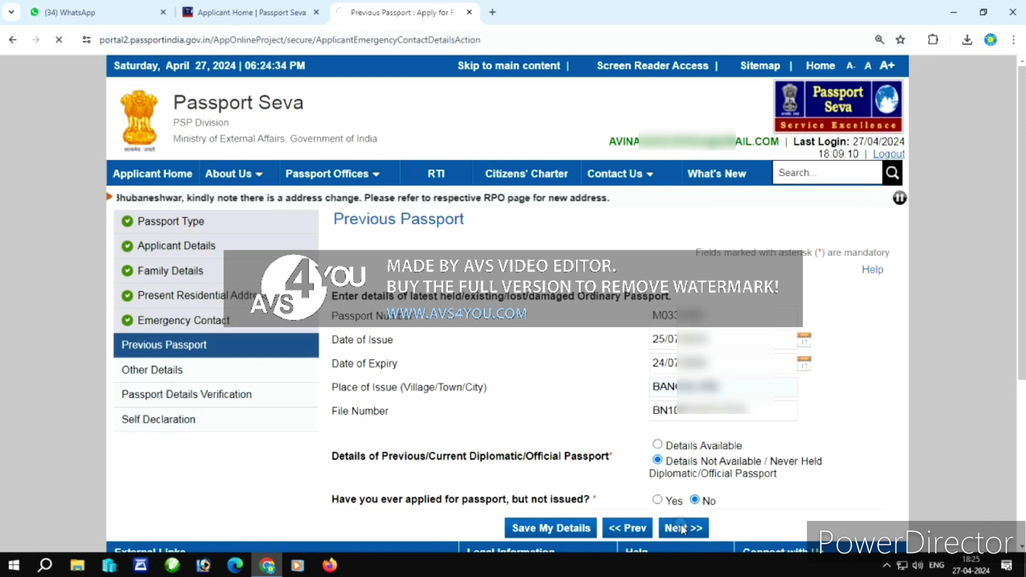
Answer No to the criminal proceedings, warrant, departure prohibition and conviction questions.
{"action": "left_click", "coordinate": [820, 319]}
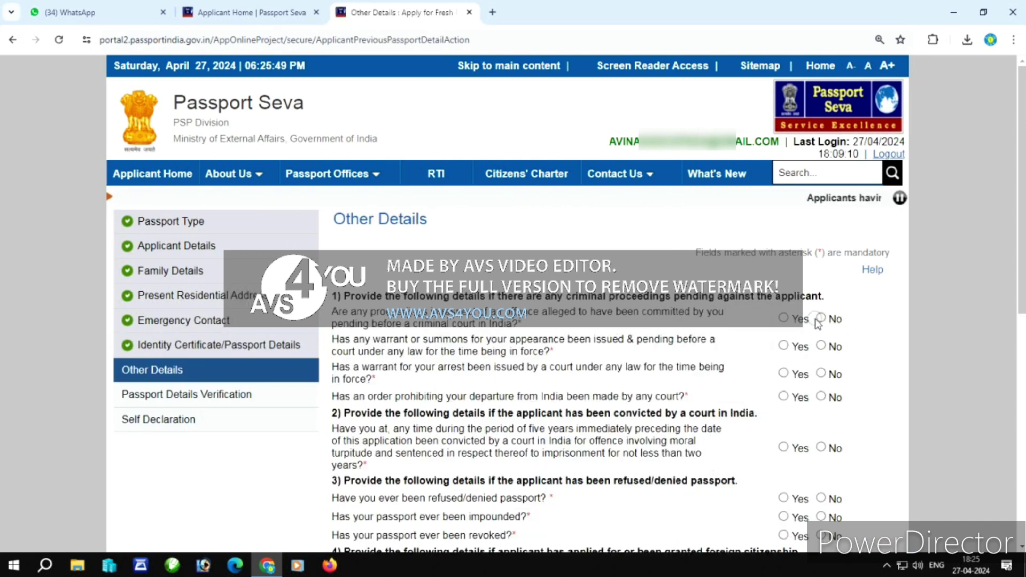
{"action": "left_click", "coordinate": [822, 347]}
{"action": "left_click", "coordinate": [821, 374]}
{"action": "left_click", "coordinate": [821, 397]}
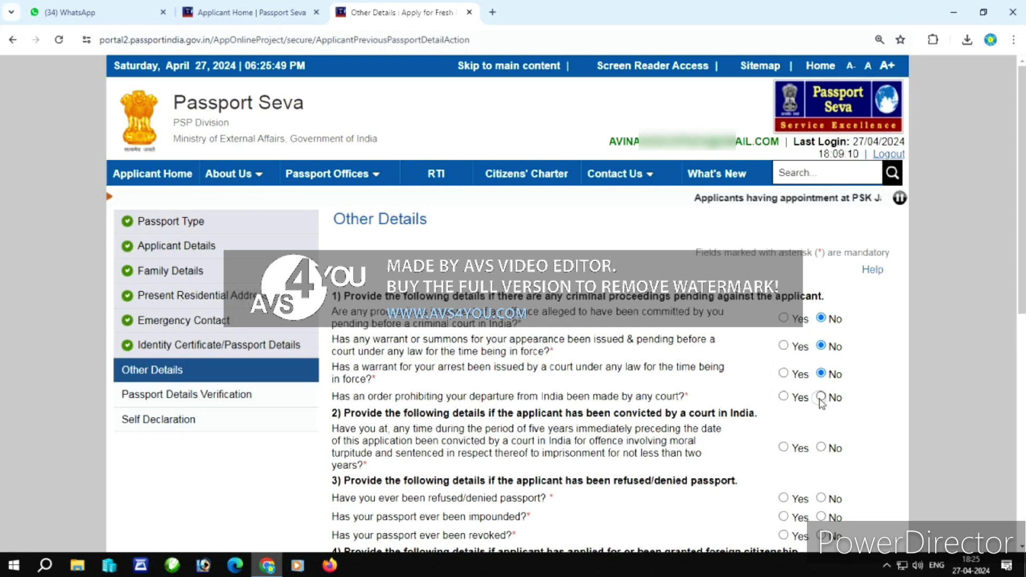
{"action": "left_click", "coordinate": [823, 447]}
Answer No to all passport refusal, citizenship, deportation and repatriation questions, then continue.
{"action": "scroll", "coordinate": [827, 450], "scroll_direction": "down", "scroll_amount": 3}
{"action": "left_click", "coordinate": [821, 305]}
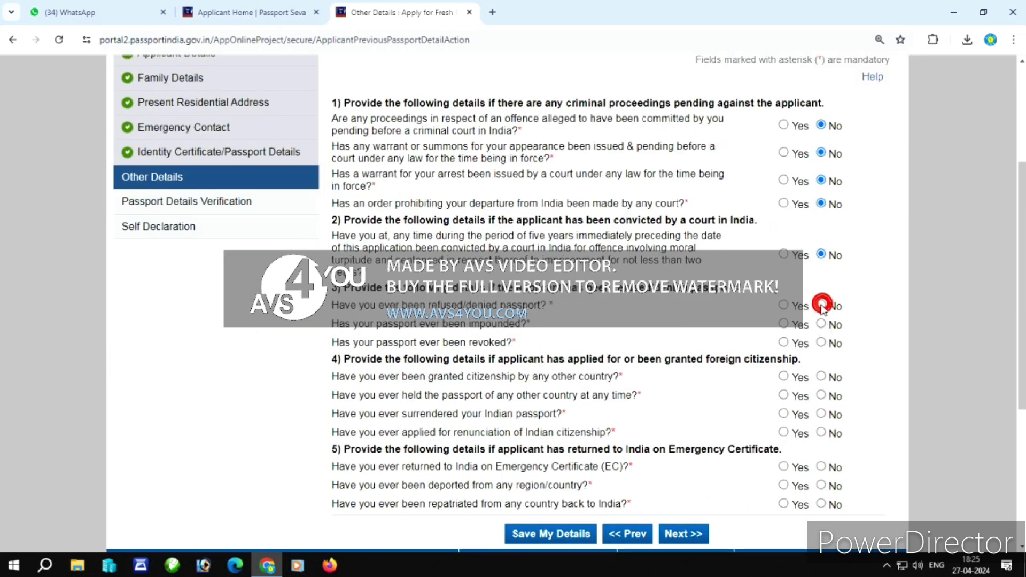
{"action": "left_click", "coordinate": [823, 326]}
{"action": "left_click", "coordinate": [821, 344]}
{"action": "left_click", "coordinate": [821, 377]}
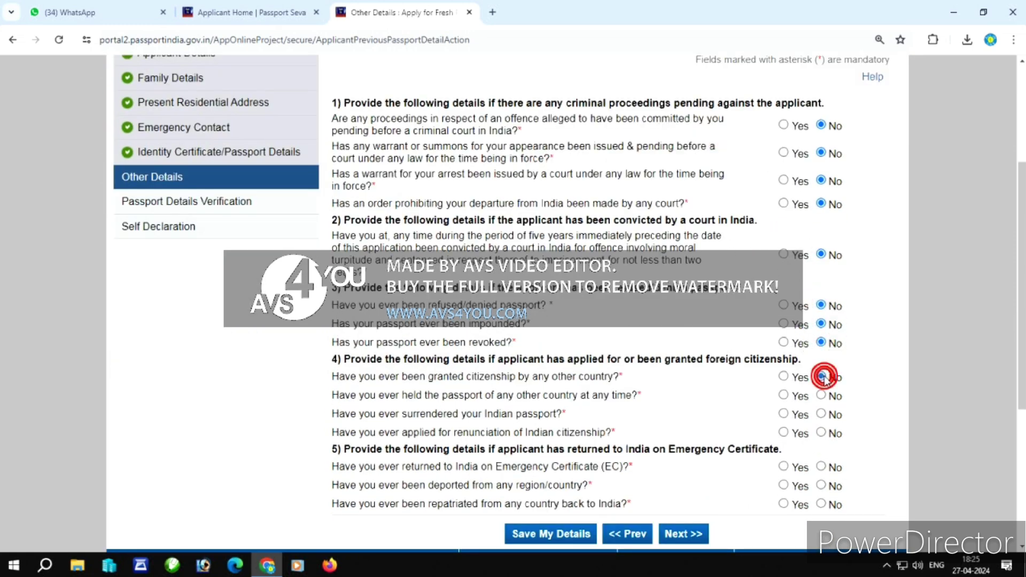
{"action": "left_click", "coordinate": [821, 396]}
{"action": "left_click", "coordinate": [822, 415]}
{"action": "left_click", "coordinate": [822, 433]}
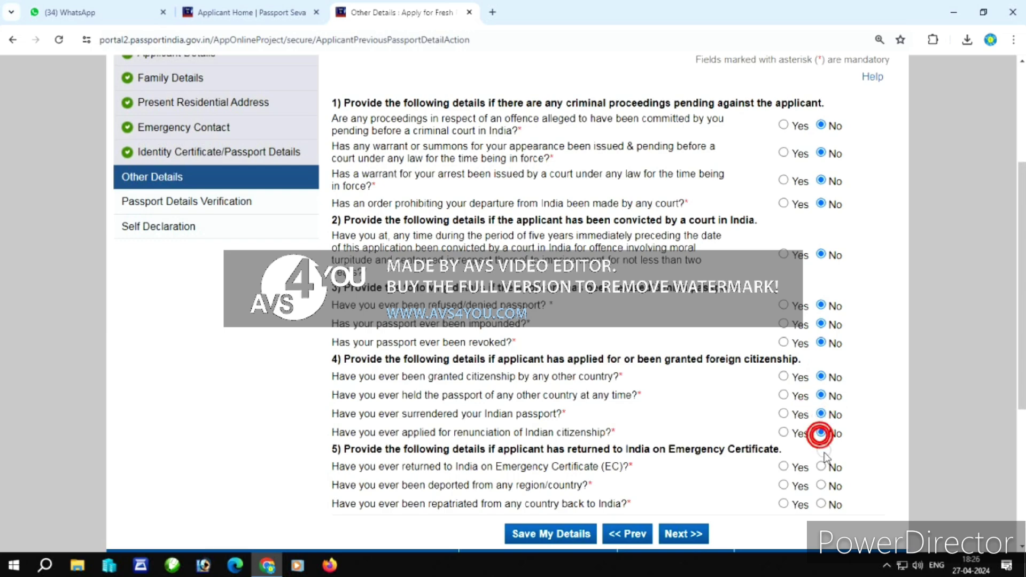
{"action": "left_click", "coordinate": [822, 467]}
{"action": "left_click", "coordinate": [822, 486]}
{"action": "left_click", "coordinate": [821, 505]}
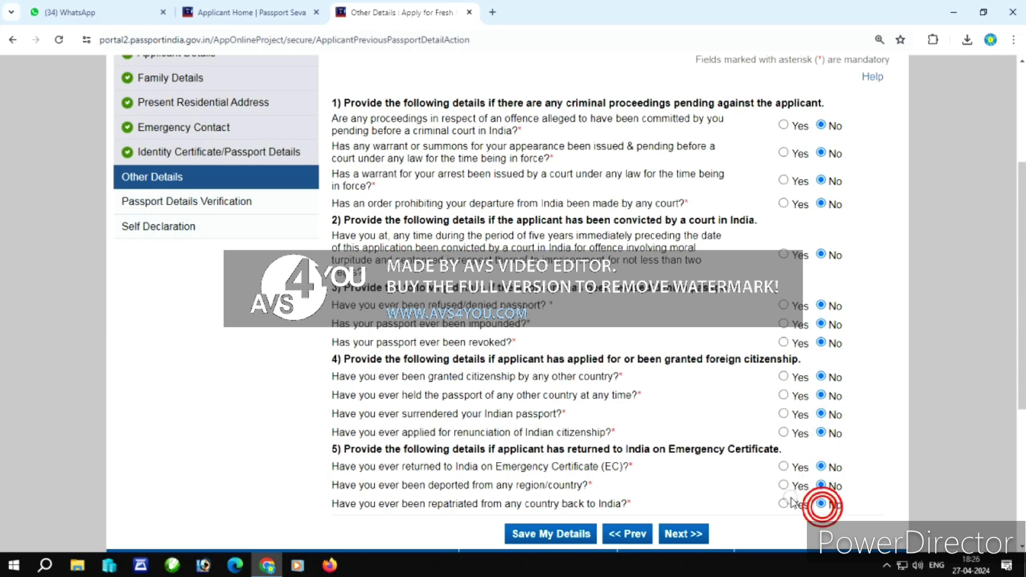
{"action": "left_click", "coordinate": [675, 534]}
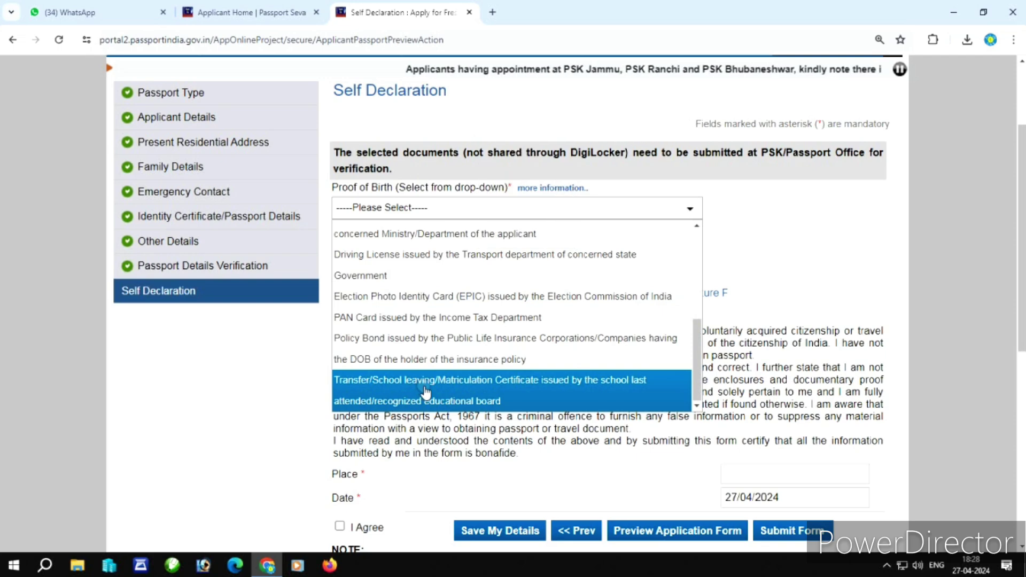
Choose school leaving certificate as birth proof and Aadhaar Card as address proof.
{"action": "left_click", "coordinate": [492, 401]}
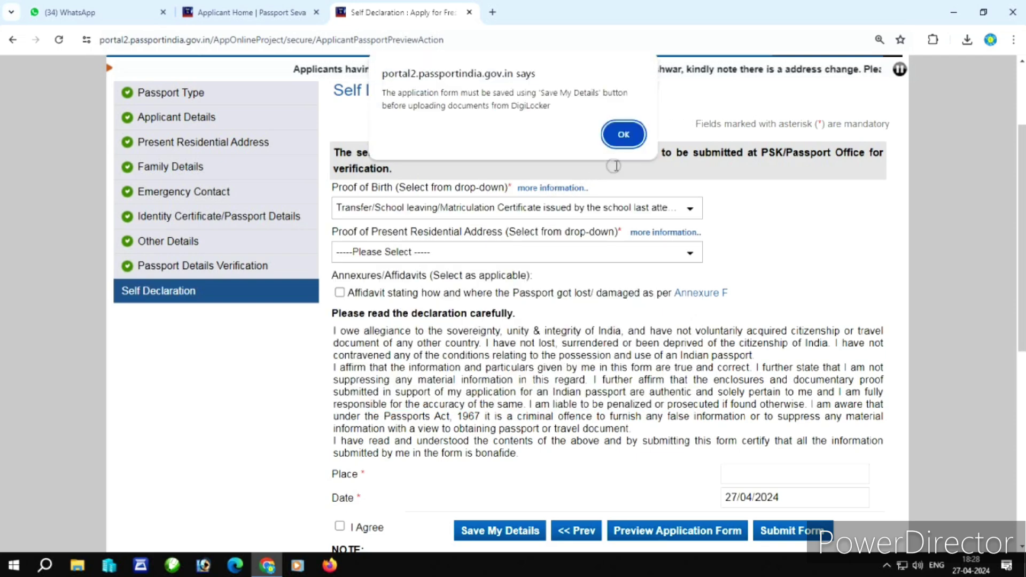
{"action": "left_click", "coordinate": [625, 146]}
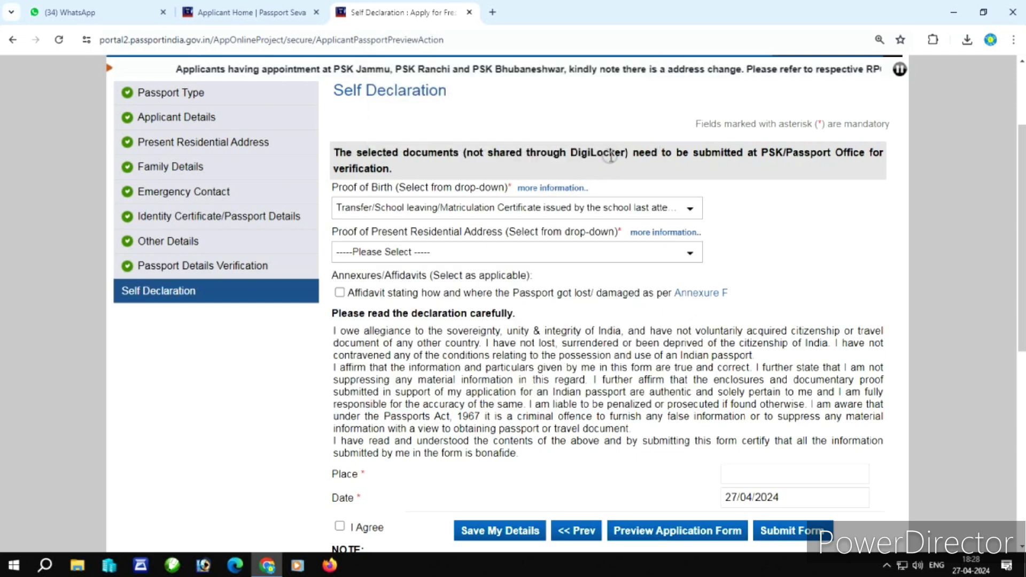
{"action": "left_click", "coordinate": [384, 256]}
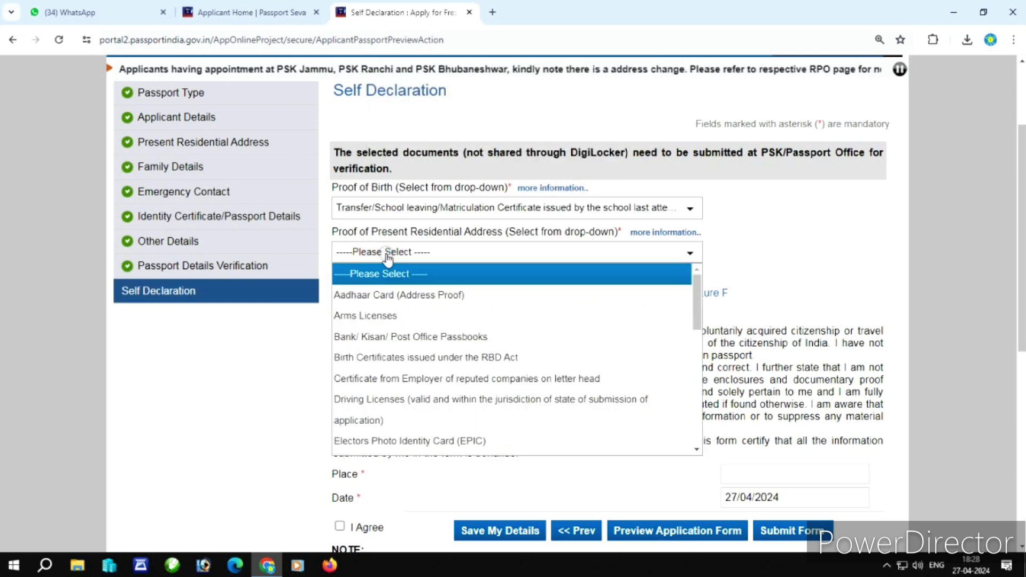
{"action": "left_click", "coordinate": [413, 299]}
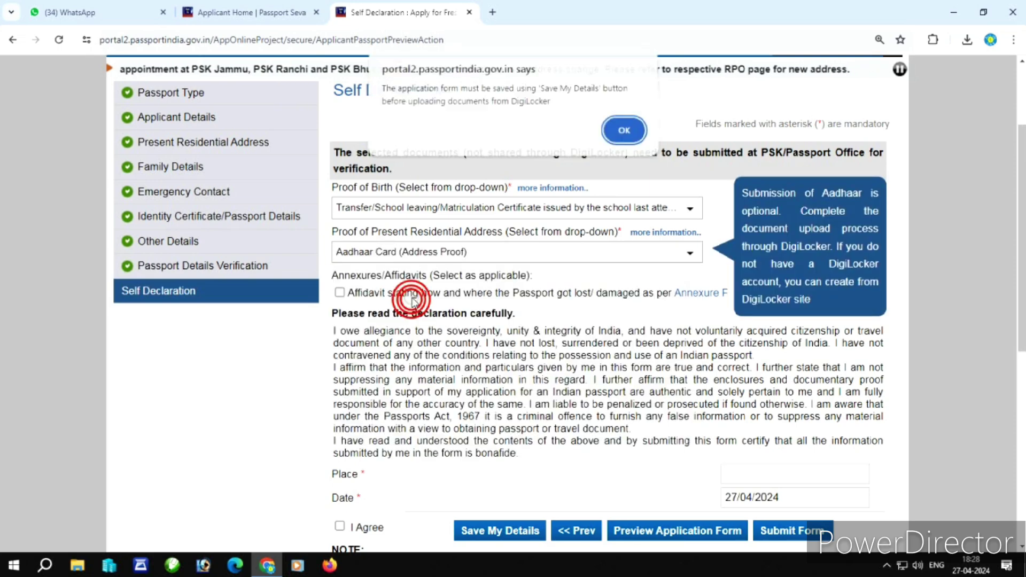
{"action": "left_click", "coordinate": [624, 134]}
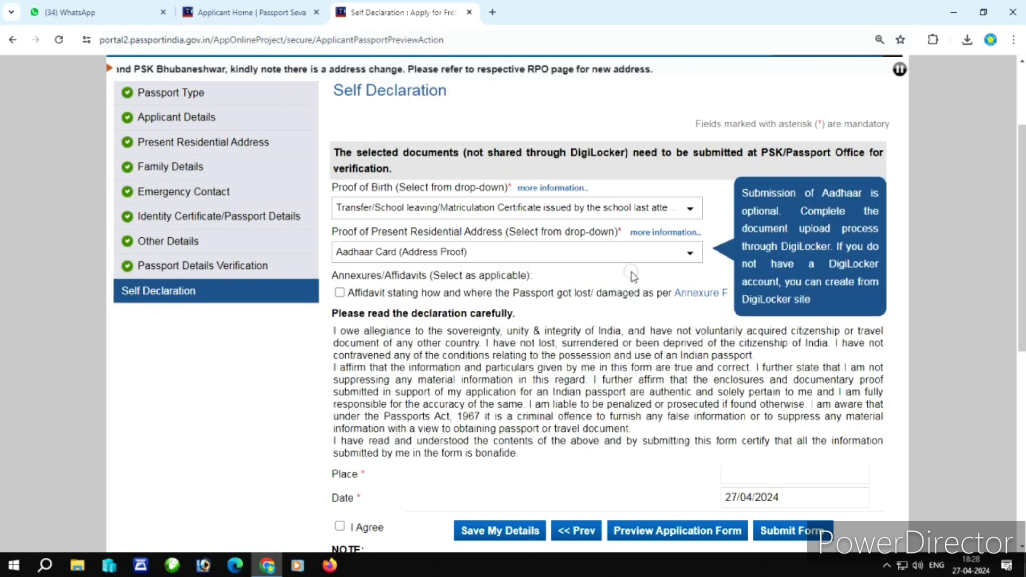
{"action": "left_click", "coordinate": [341, 293]}
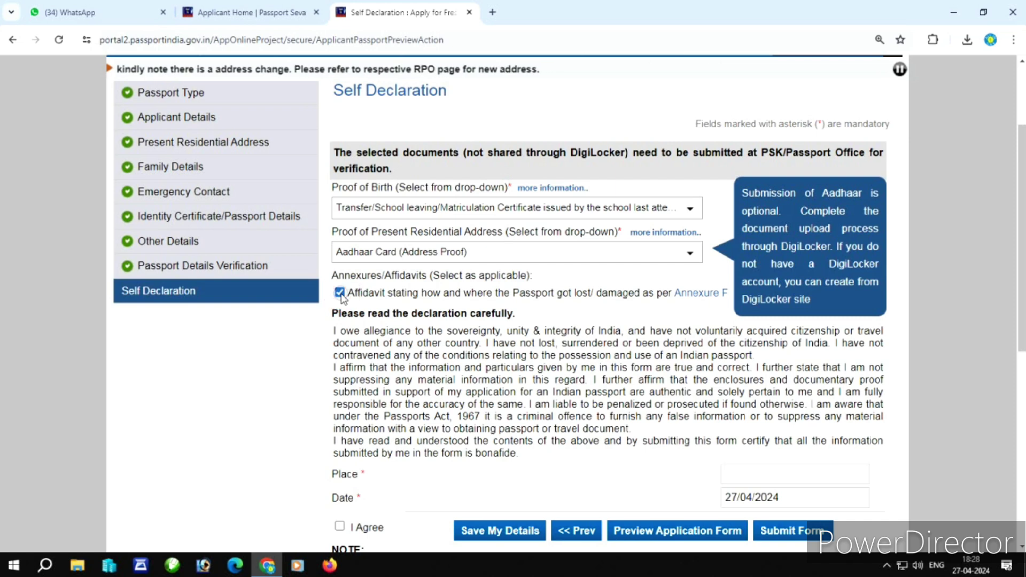
{"action": "left_click", "coordinate": [341, 294]}
Enter SOGI as the place, accept the declaration, save and submit the form.
{"action": "left_click", "coordinate": [768, 473]}
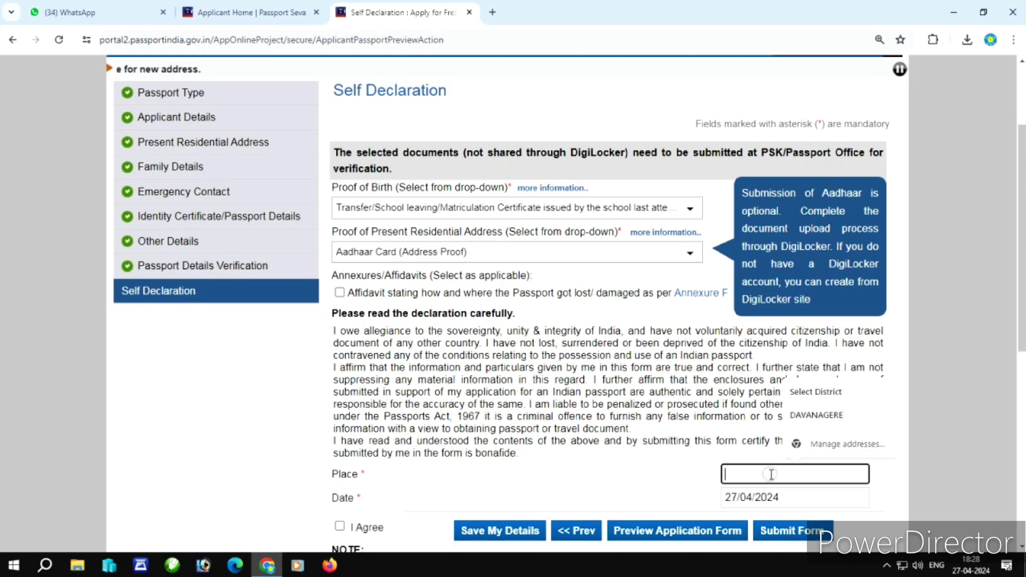
{"action": "type", "text": "SOGI"}
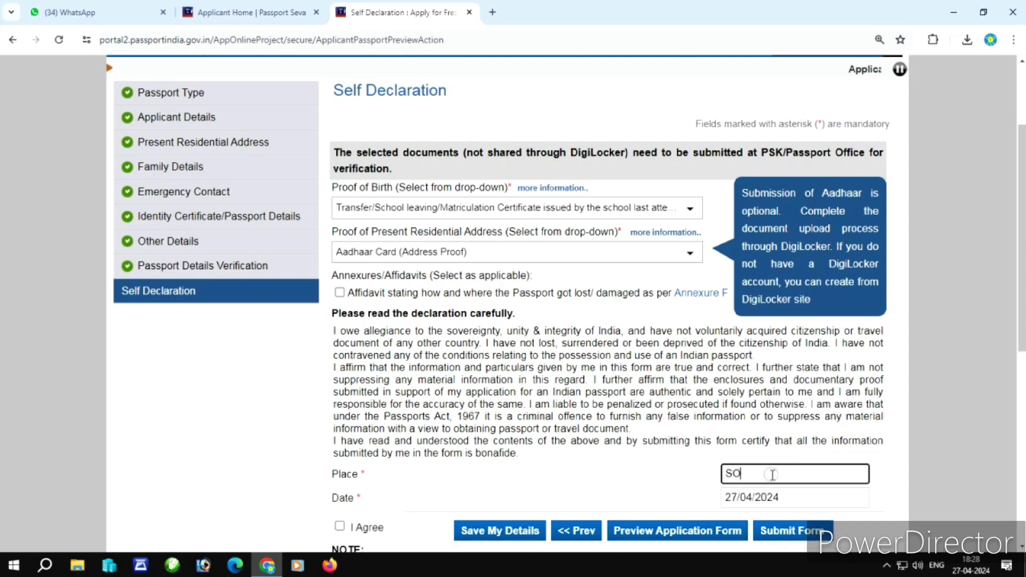
{"action": "left_click", "coordinate": [339, 526]}
{"action": "scroll", "coordinate": [463, 496], "scroll_direction": "down", "scroll_amount": 1}
{"action": "scroll", "coordinate": [463, 495], "scroll_direction": "down", "scroll_amount": 2}
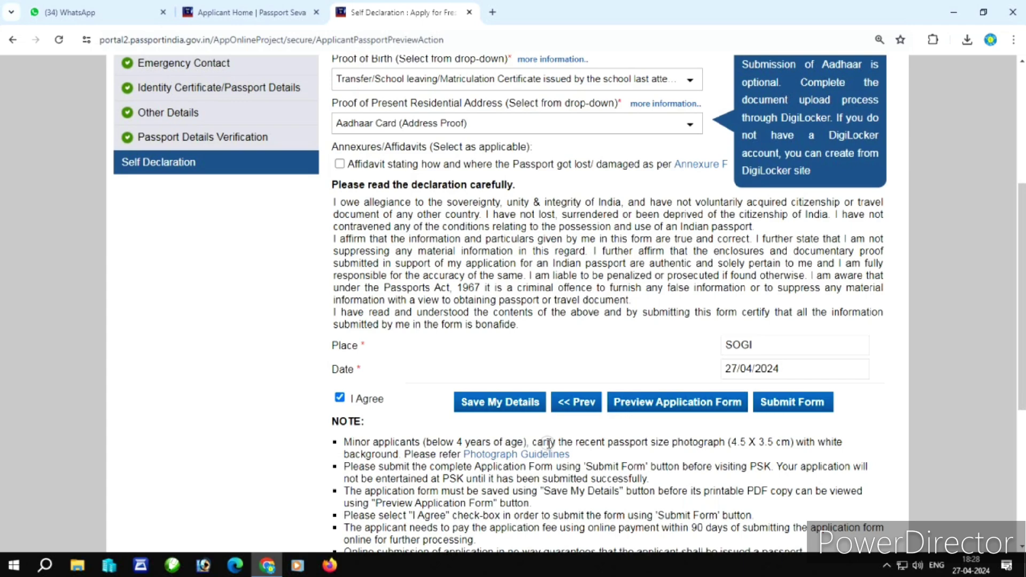
{"action": "left_click", "coordinate": [510, 403]}
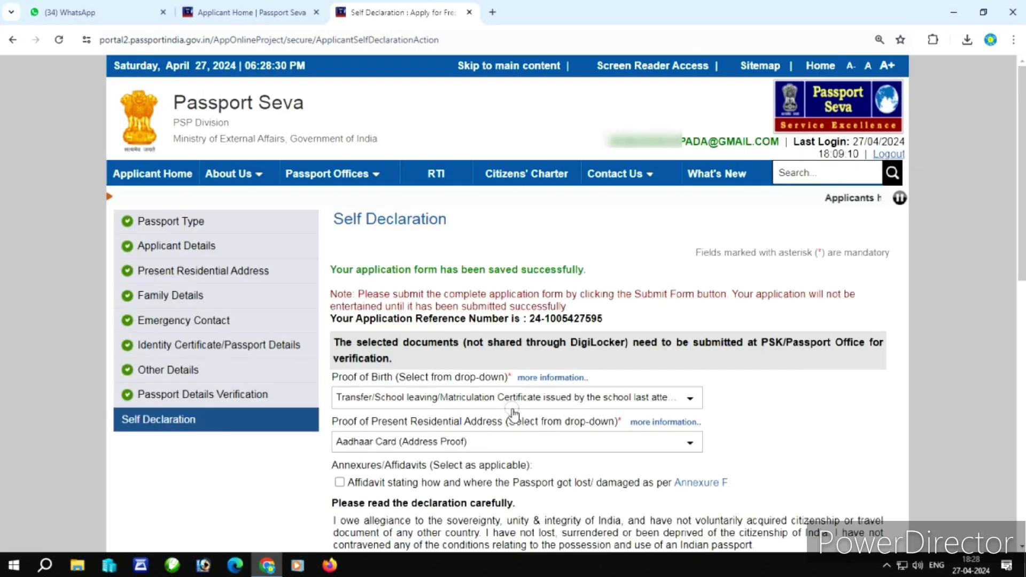
{"action": "scroll", "coordinate": [513, 413], "scroll_direction": "down", "scroll_amount": 8}
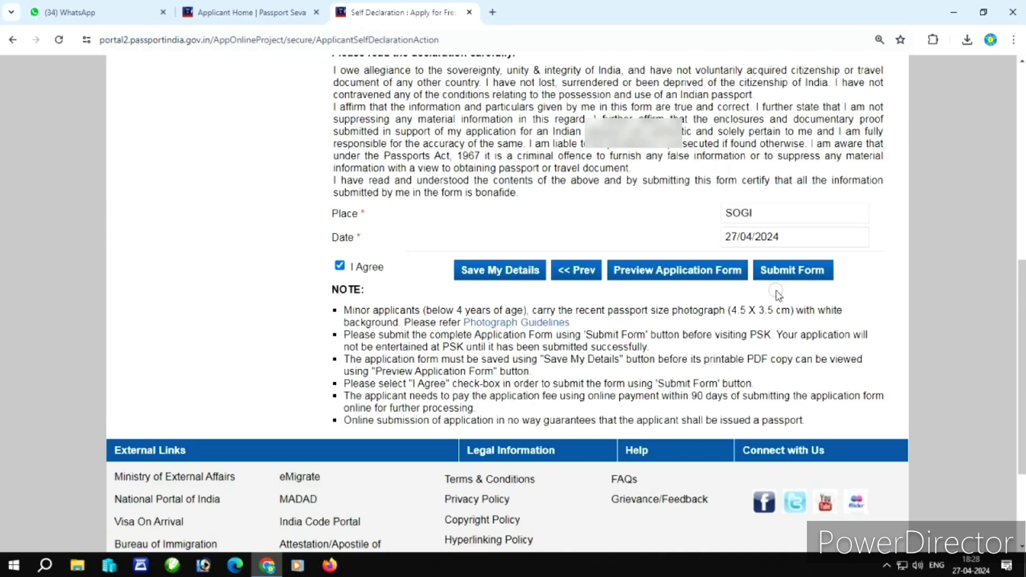
{"action": "left_click", "coordinate": [791, 270]}
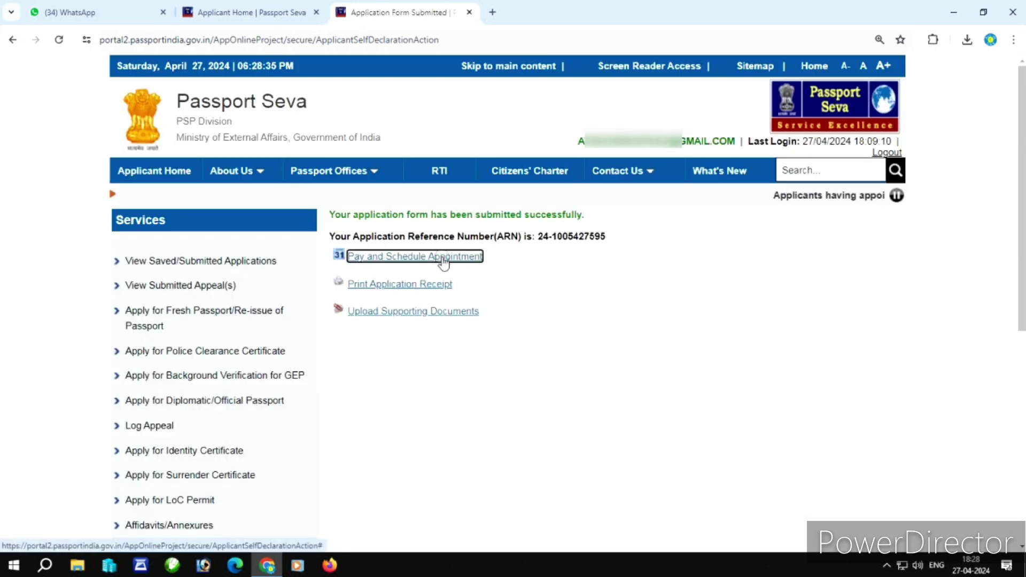
Choose State Bank online payment (MOPS) as the payment mode and continue to scheduling.
{"action": "left_click", "coordinate": [443, 257]}
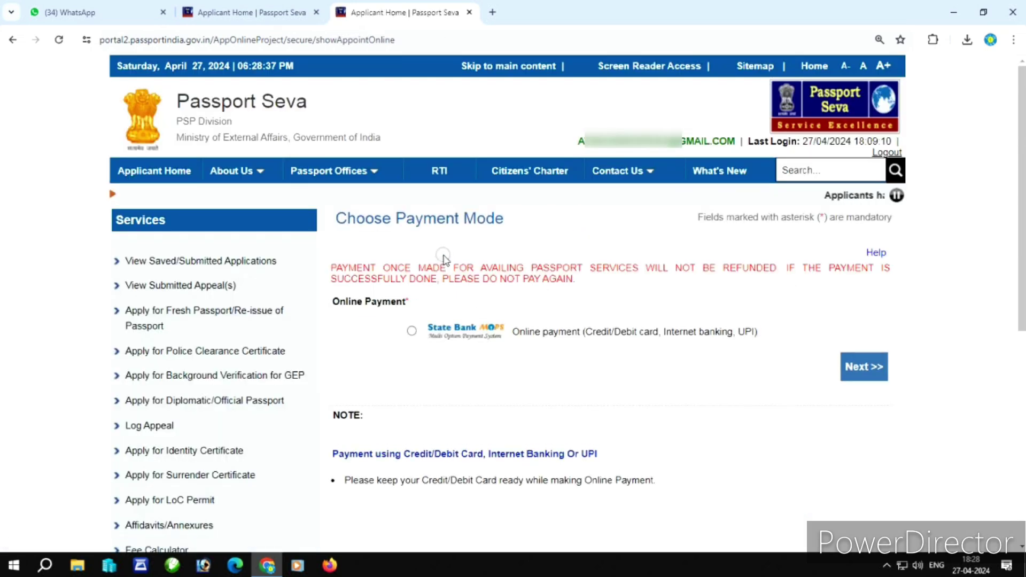
{"action": "left_click", "coordinate": [412, 329]}
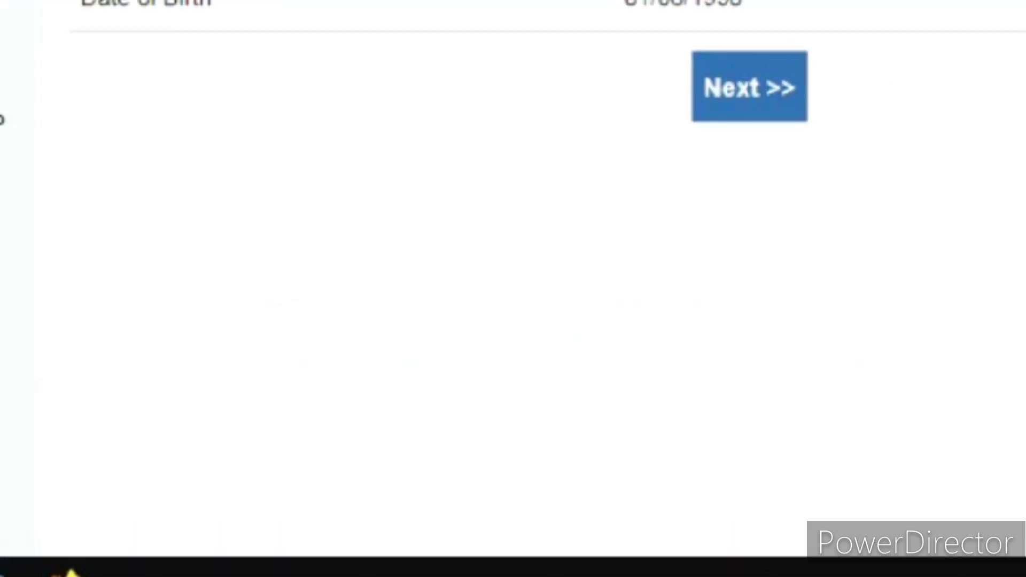
{"action": "left_click", "coordinate": [775, 77]}
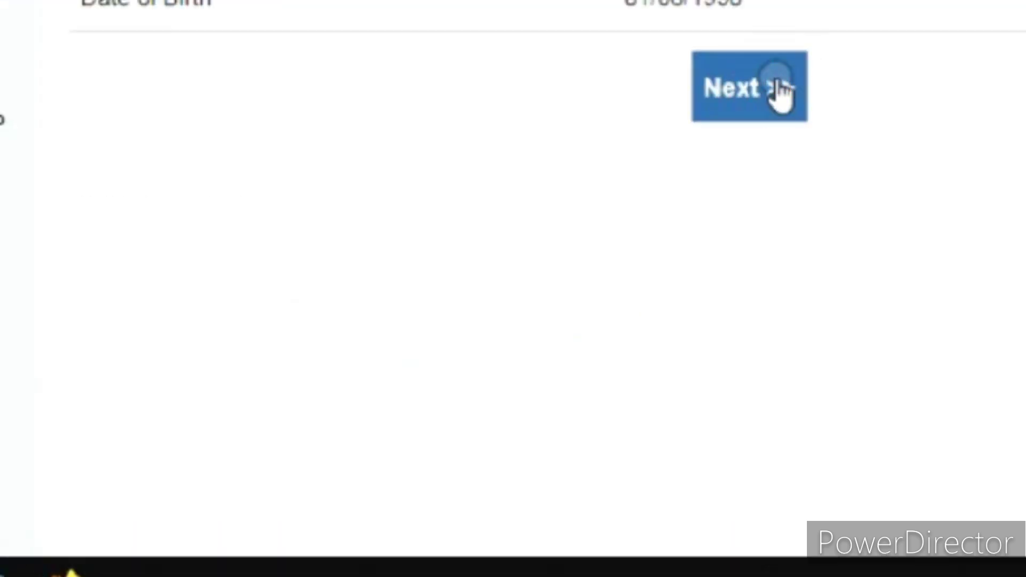
Select PSK Hubballi-Dharwad as the PSK/RPO appointment location.
{"action": "scroll", "coordinate": [625, 359], "scroll_direction": "down", "scroll_amount": 2}
{"action": "left_click", "coordinate": [586, 326]}
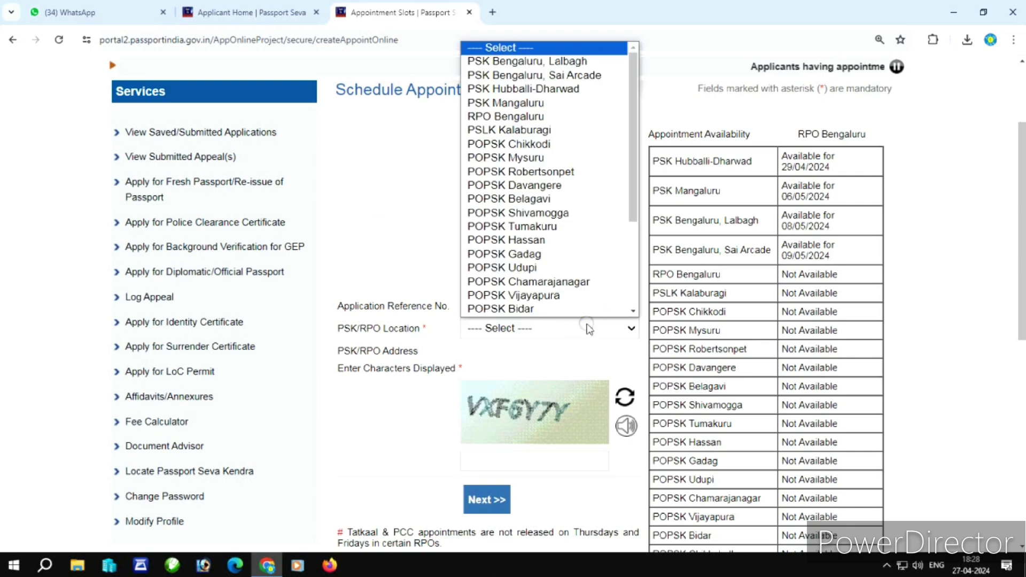
{"action": "scroll", "coordinate": [575, 263], "scroll_direction": "down", "scroll_amount": 4}
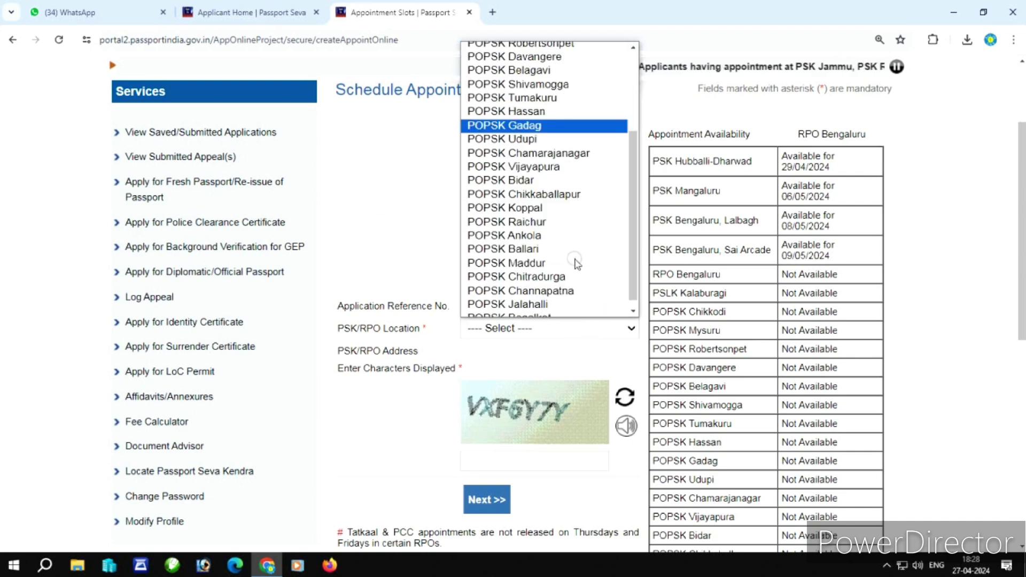
{"action": "scroll", "coordinate": [575, 263], "scroll_direction": "down", "scroll_amount": 1}
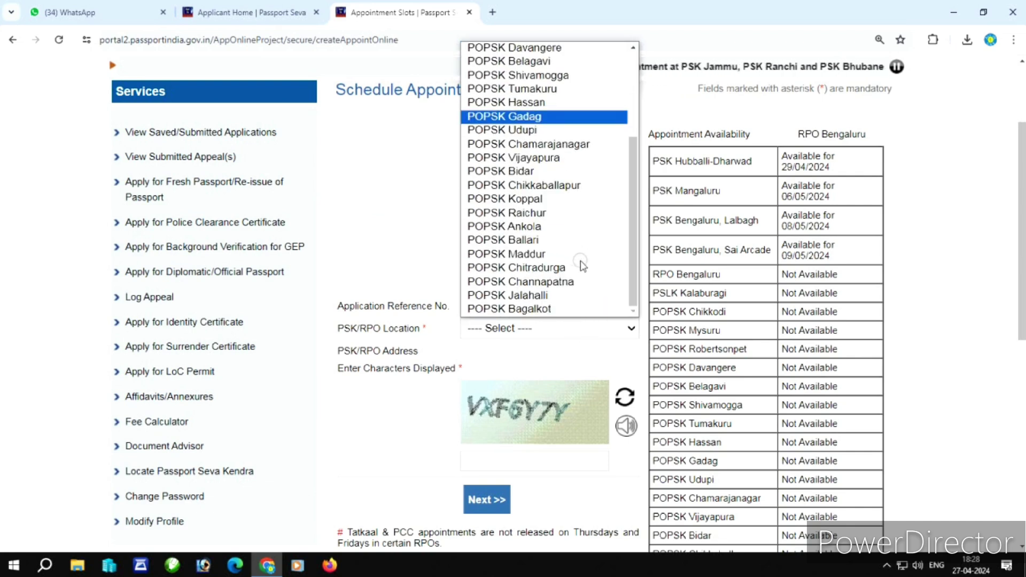
{"action": "left_click_drag", "start_coordinate": [634, 280], "coordinate": [648, 194]}
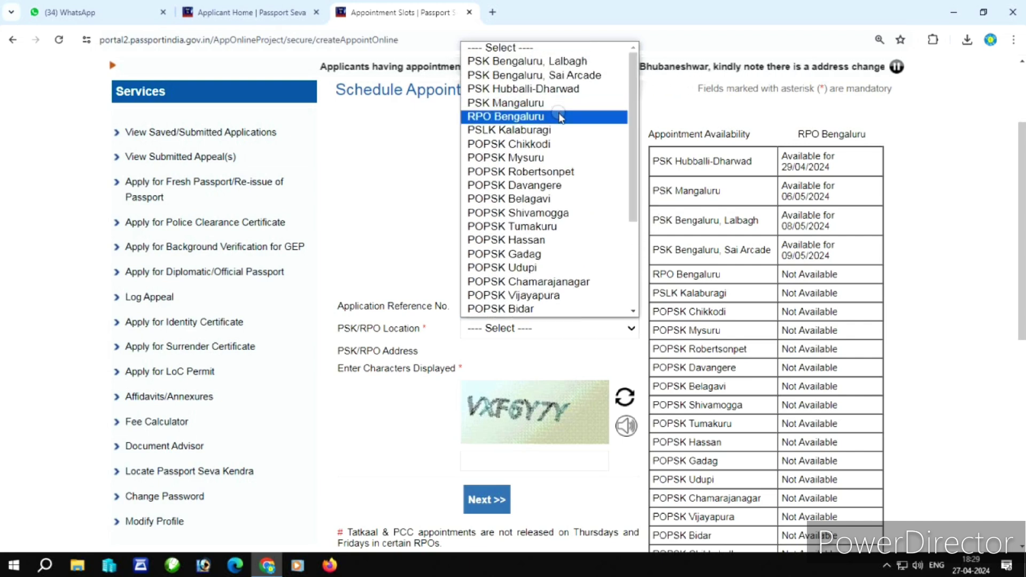
{"action": "left_click", "coordinate": [558, 89]}
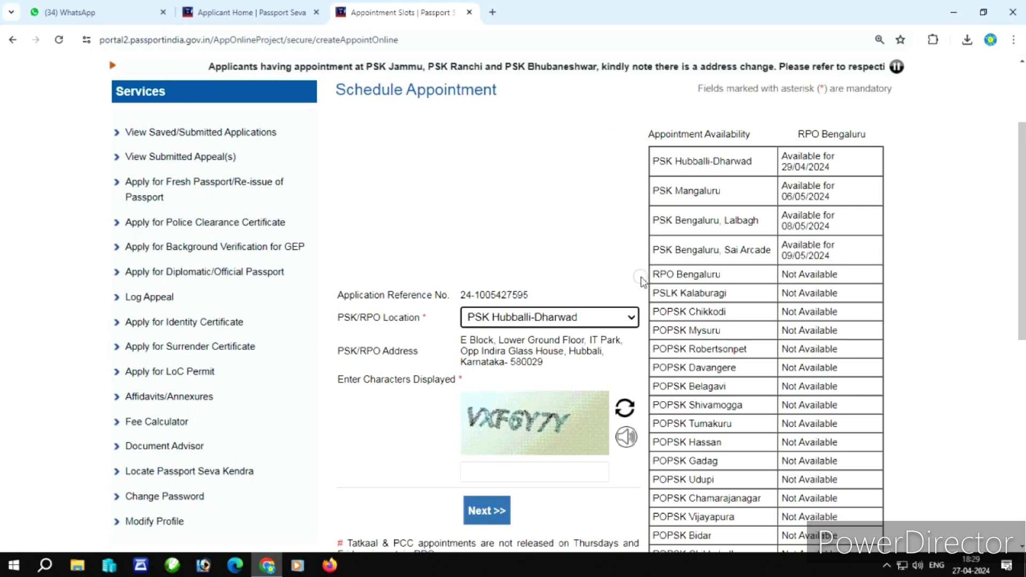
Enter the displayed captcha characters and submit the chosen location.
{"action": "scroll", "coordinate": [502, 305], "scroll_direction": "down", "scroll_amount": 3}
{"action": "left_click", "coordinate": [498, 279]}
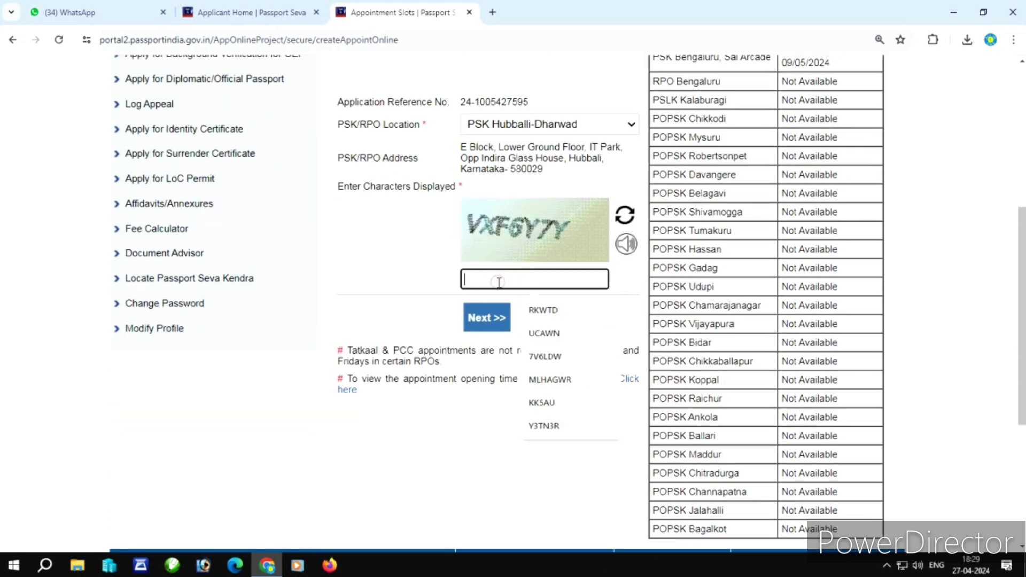
{"action": "type", "text": "V"}
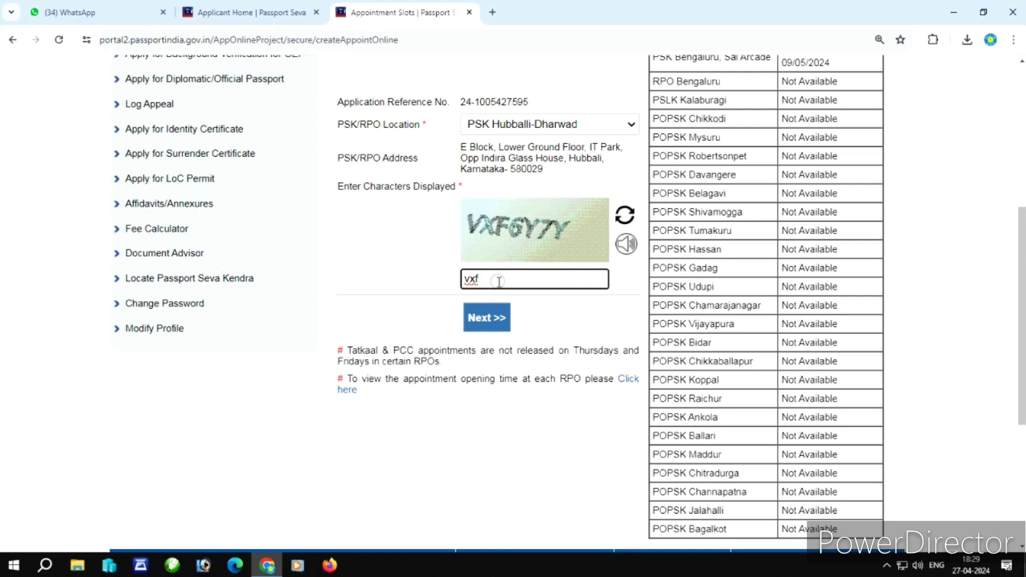
{"action": "key", "text": "BackSpace"}
{"action": "key", "text": "BackSpace"}
{"action": "key", "text": "BackSpace"}
{"action": "type", "text": "vxf"}
{"action": "left_click", "coordinate": [485, 318]}
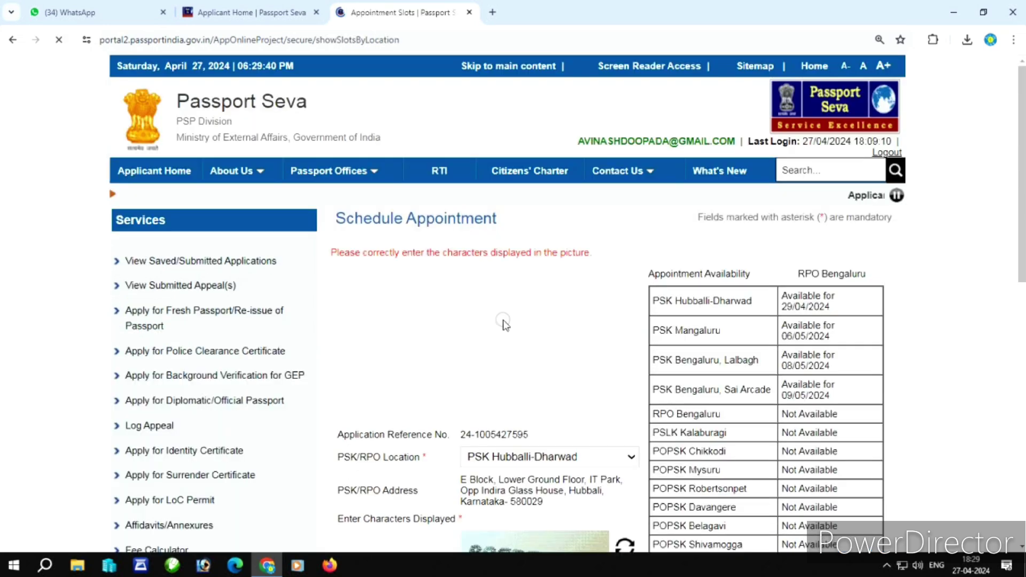
Re-enter the new captcha after the error and submit to reach Pay And Book Appointment.
{"action": "scroll", "coordinate": [505, 323], "scroll_direction": "down", "scroll_amount": 1}
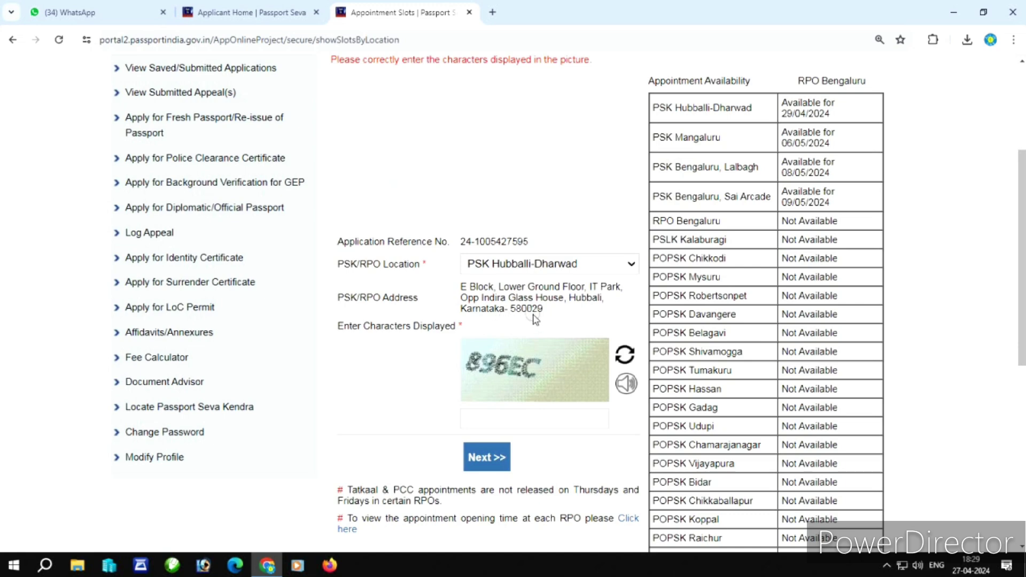
{"action": "scroll", "coordinate": [536, 319], "scroll_direction": "down", "scroll_amount": 2}
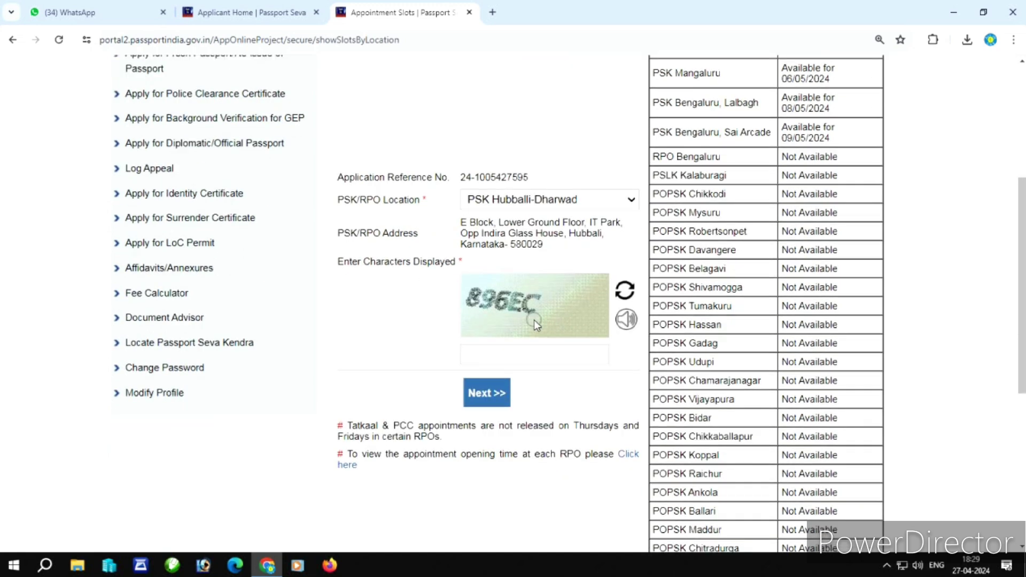
{"action": "left_click", "coordinate": [528, 355]}
{"action": "type", "text": "896EC"}
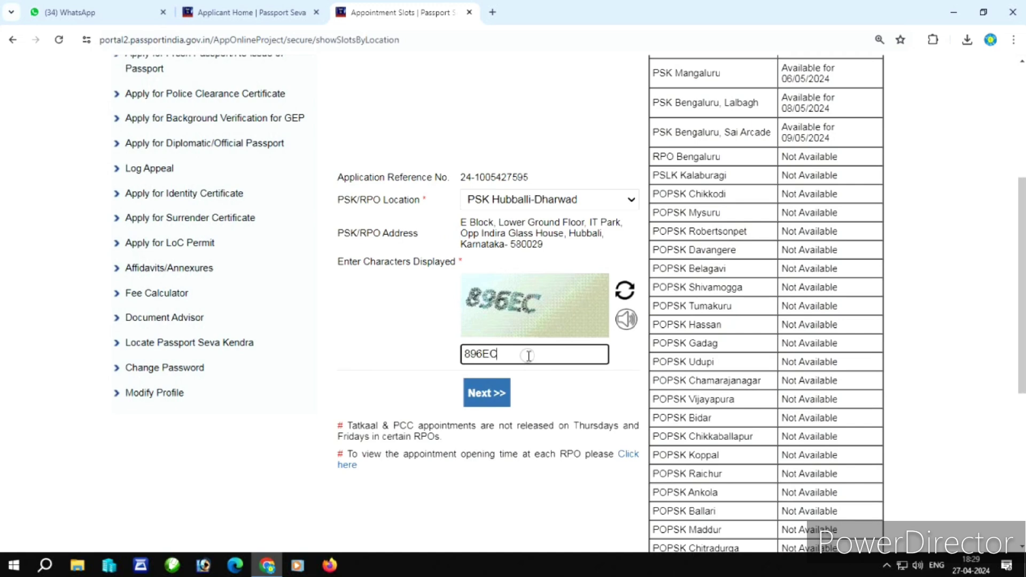
{"action": "left_click", "coordinate": [489, 394]}
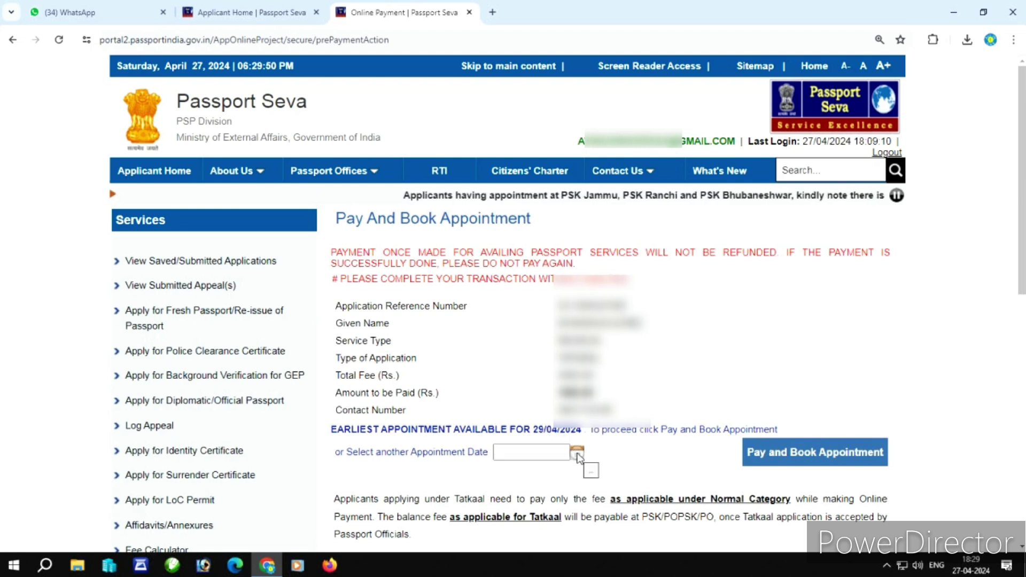
Pick 29/04/2024 as the appointment date, then pay and book it, accepting the payment caution.
{"action": "left_click", "coordinate": [577, 455]}
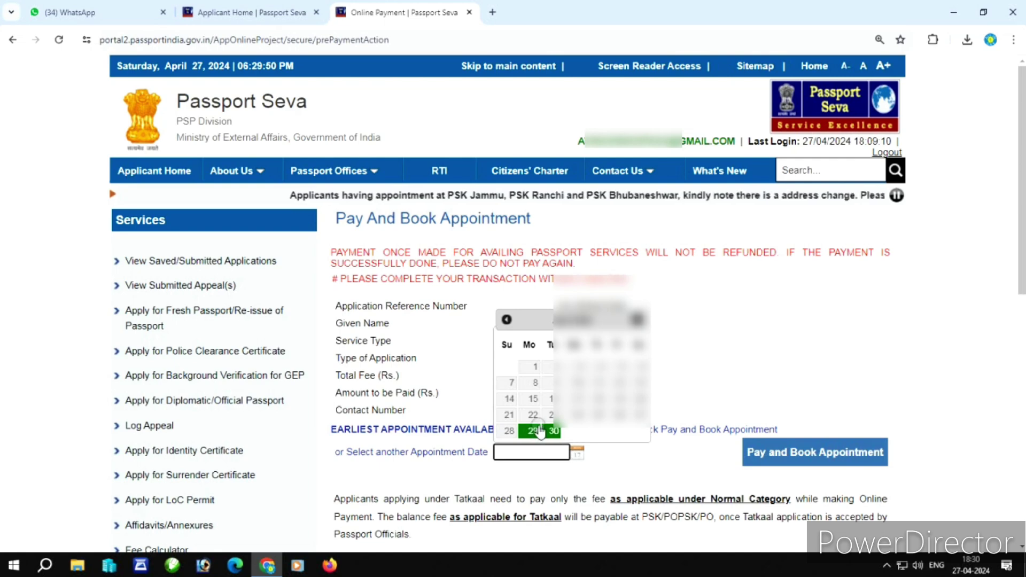
{"action": "left_click", "coordinate": [533, 431]}
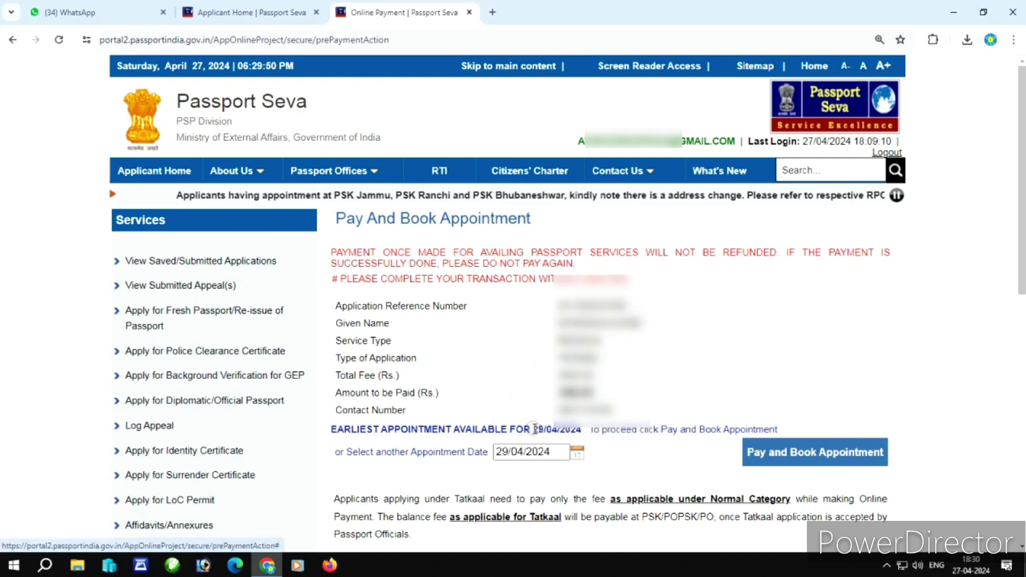
{"action": "left_click", "coordinate": [813, 452]}
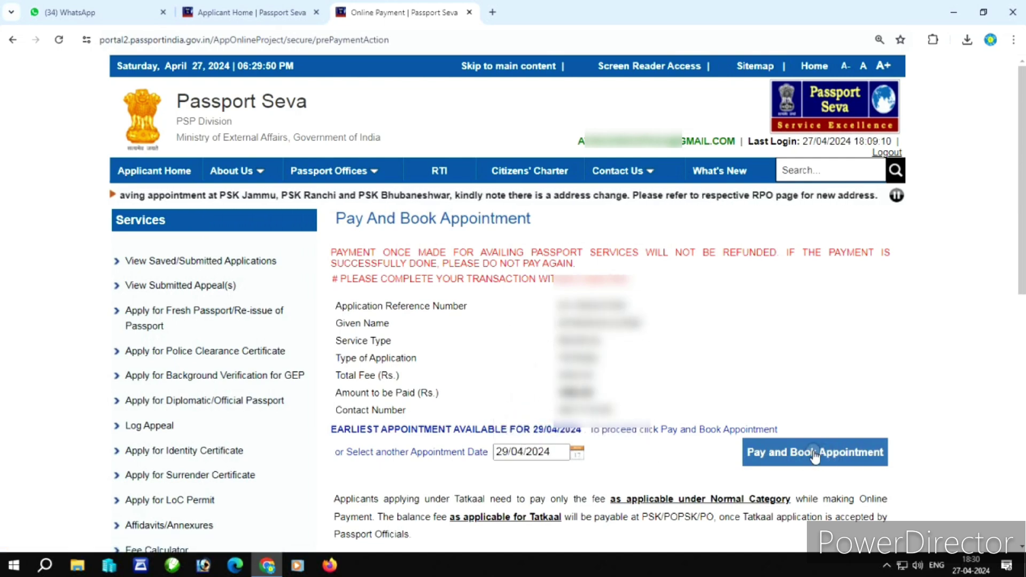
{"action": "left_click", "coordinate": [813, 452]}
{"action": "left_click", "coordinate": [662, 357]}
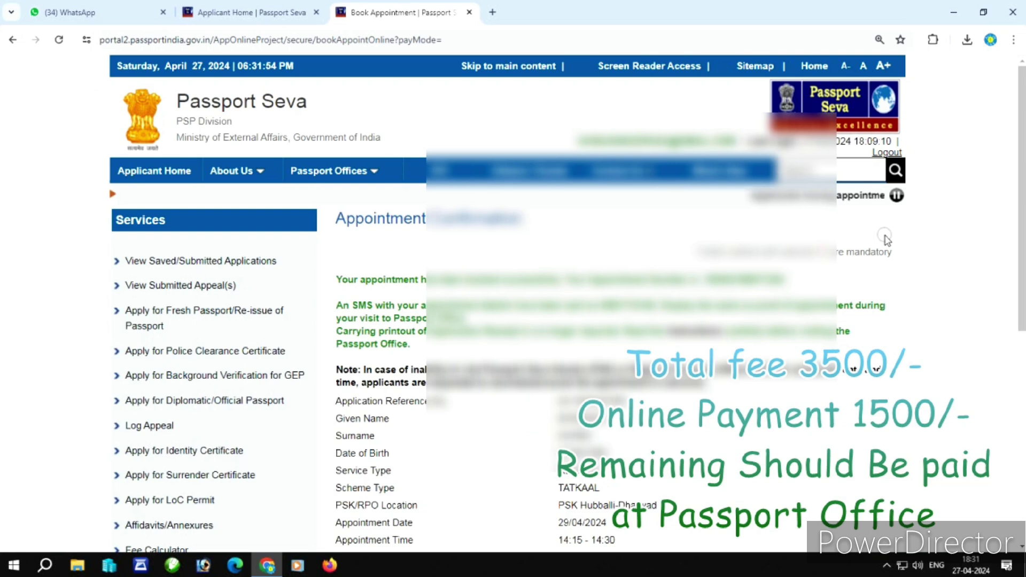
Print the application receipt using the Document - Standard Quality preset, then return to Applicant Home.
{"action": "scroll", "coordinate": [885, 238], "scroll_direction": "down", "scroll_amount": 2}
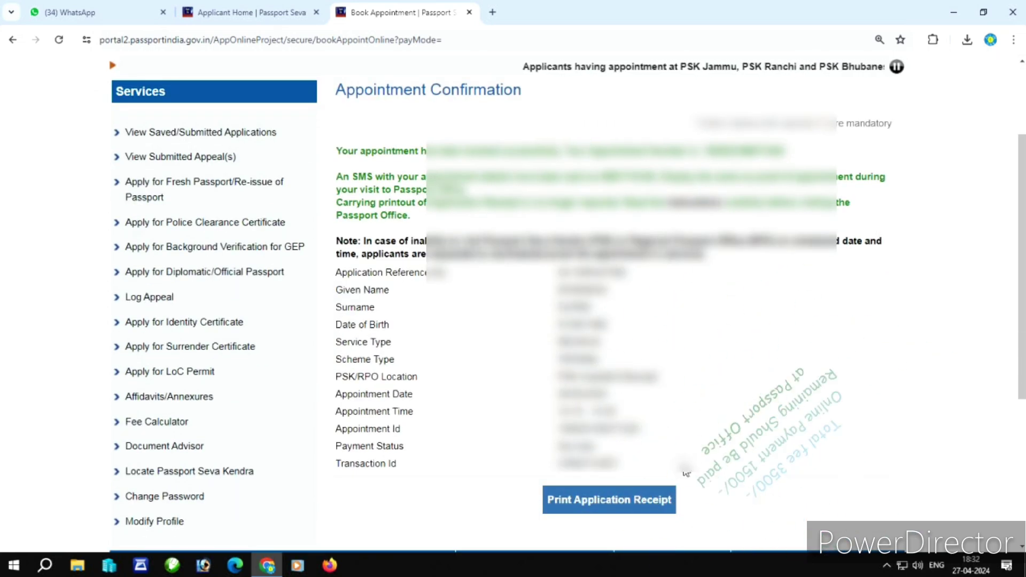
{"action": "left_click", "coordinate": [660, 507]}
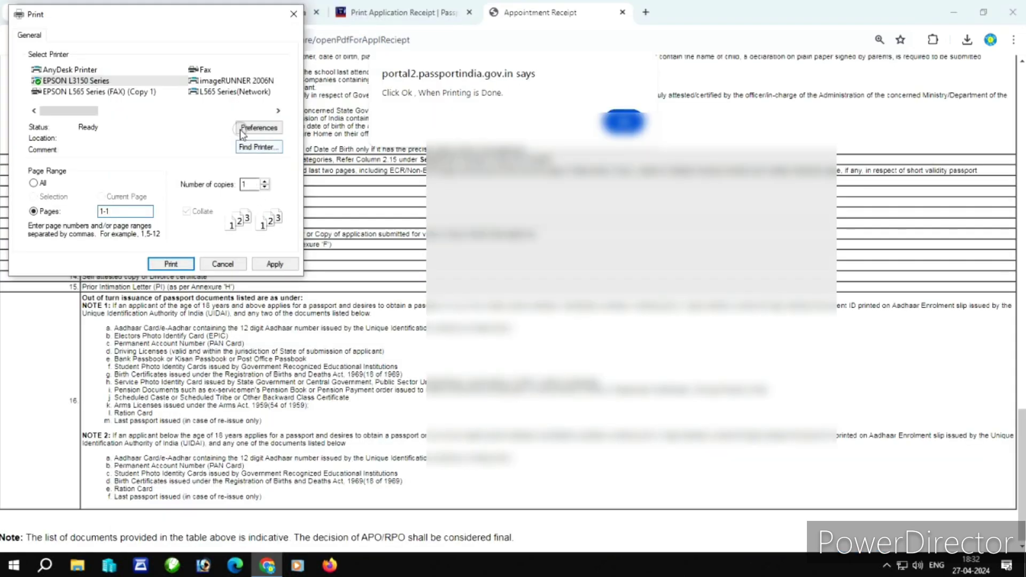
{"action": "left_click", "coordinate": [242, 129]}
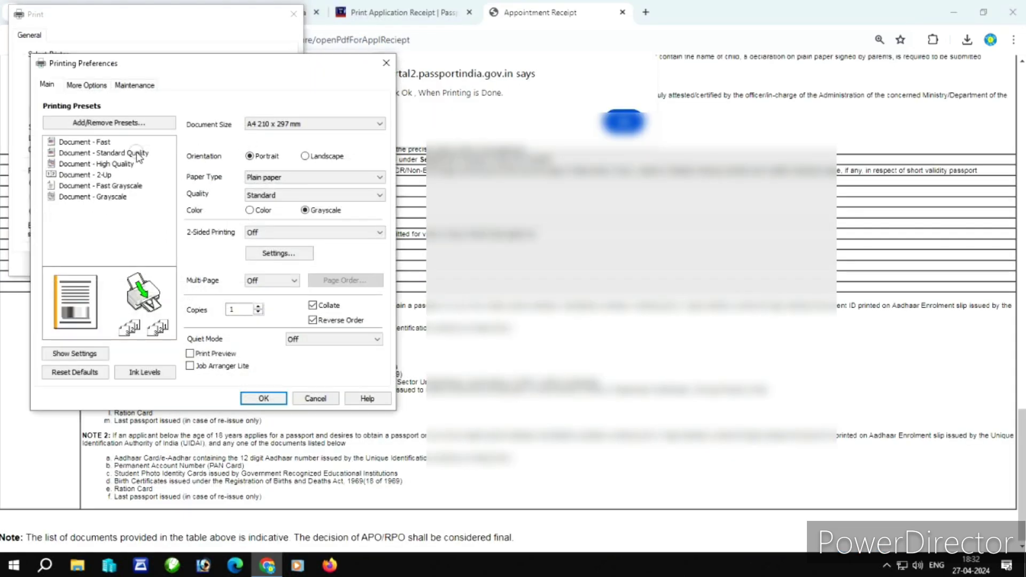
{"action": "left_click", "coordinate": [139, 155]}
{"action": "left_click", "coordinate": [262, 398]}
{"action": "left_click", "coordinate": [170, 263]}
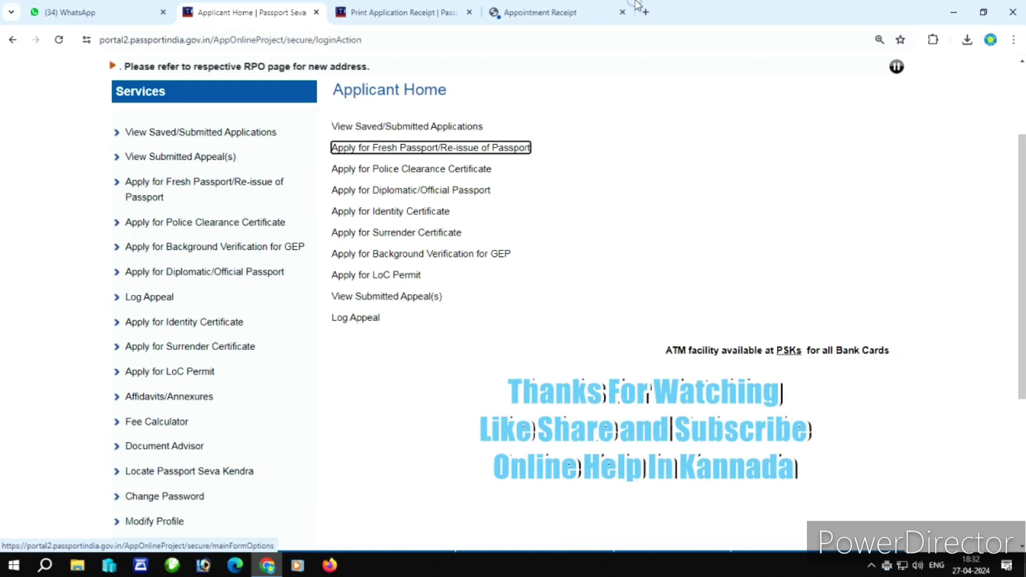
{"action": "left_click", "coordinate": [561, 6]}
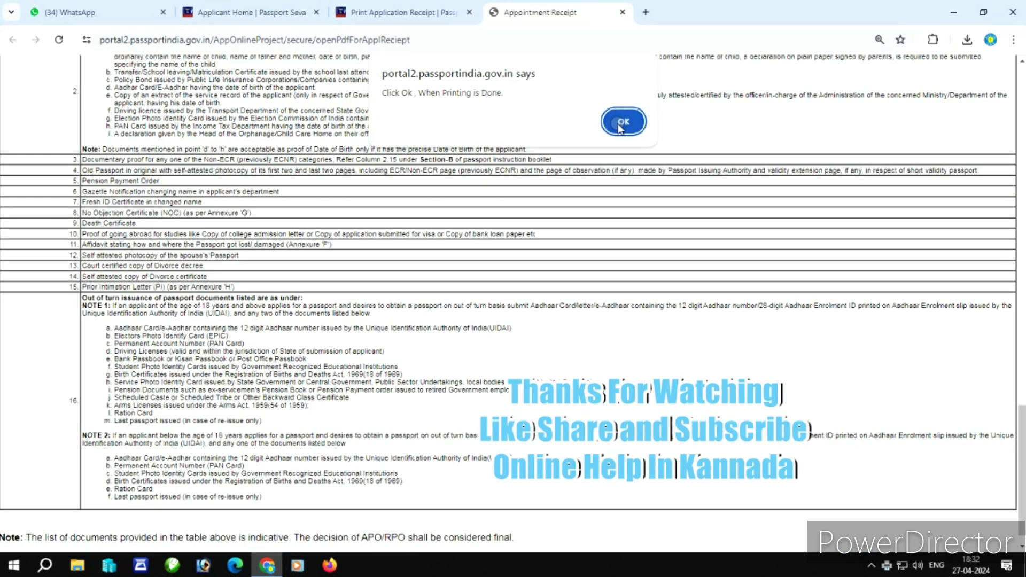
{"action": "left_click", "coordinate": [289, 4]}
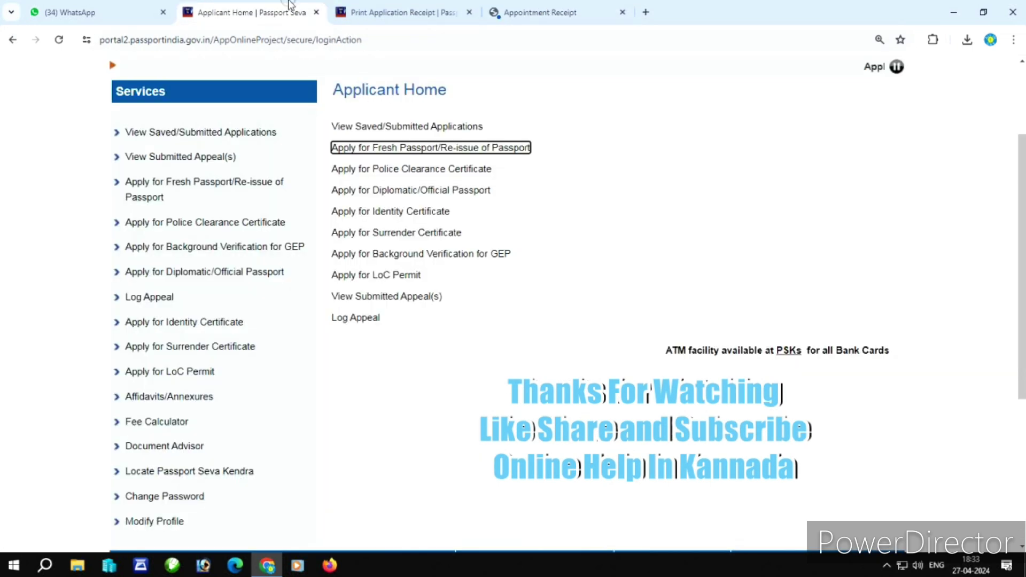